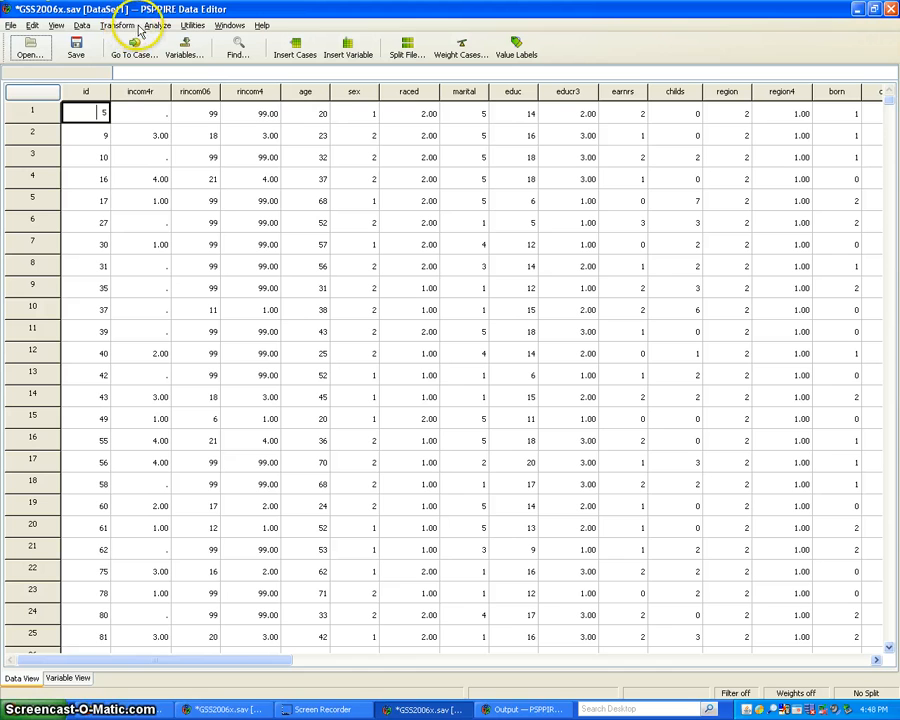
Step: Start a Crosstabs analysis and add RESPONDENTS SEX and Race, Dichotomized as the row variables
left_click(121, 26)
left_click(155, 26)
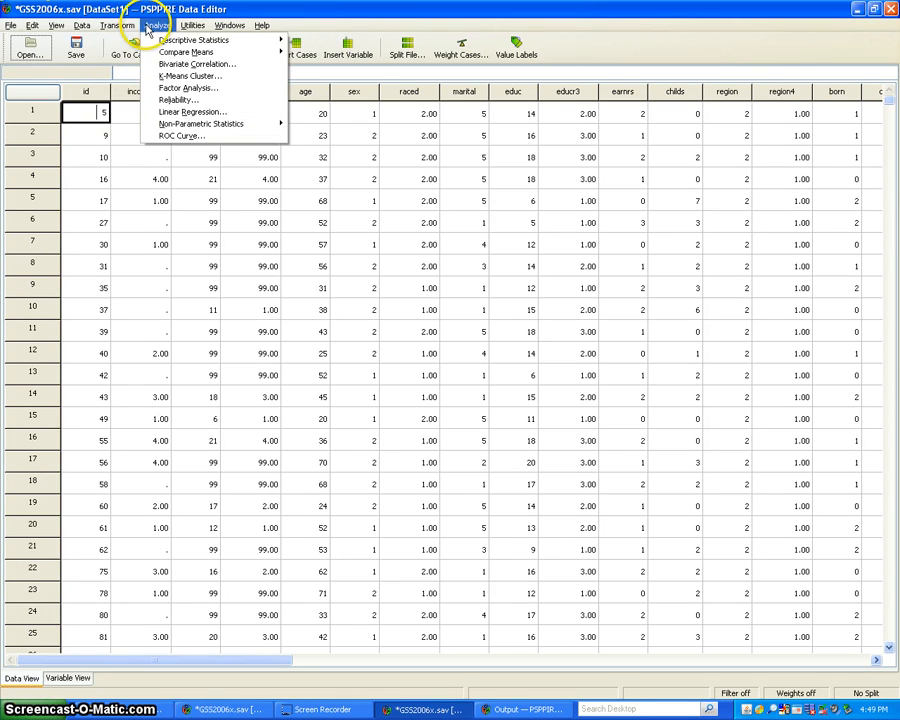
mouse_move(195, 40)
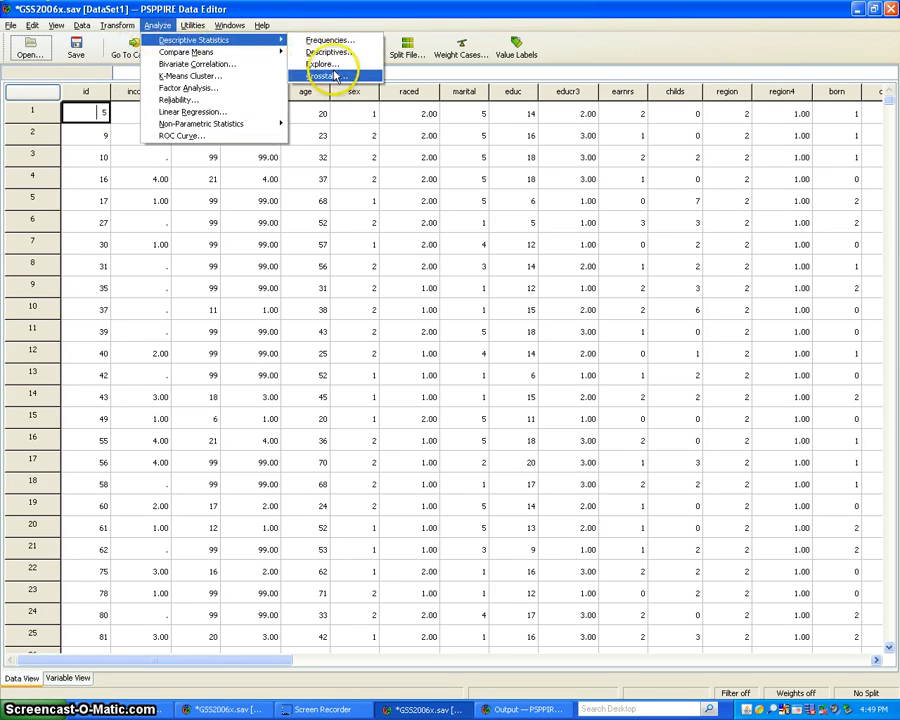
left_click(333, 78)
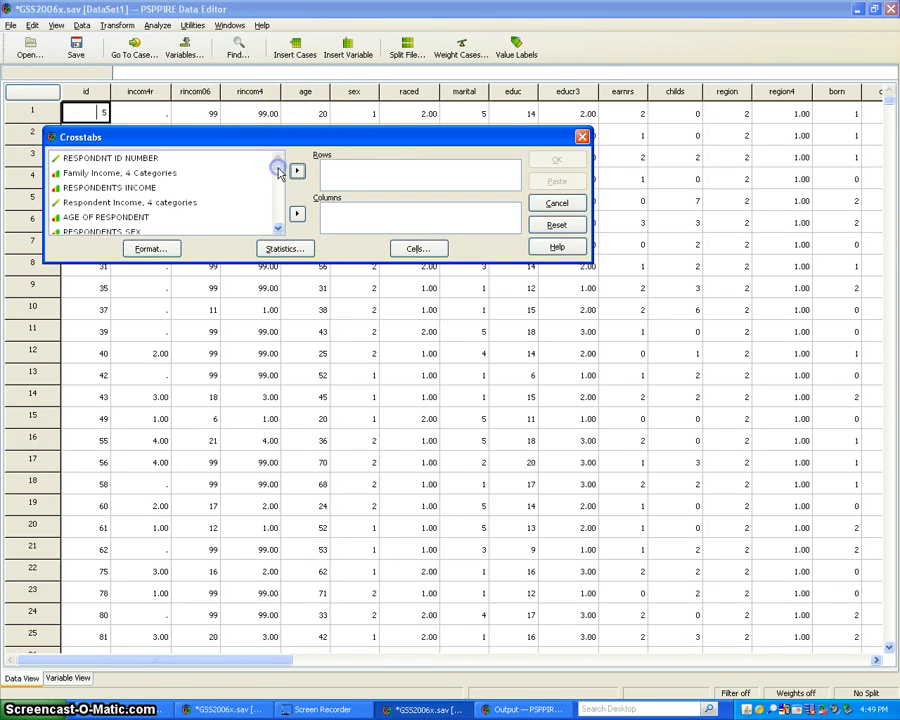
left_click(128, 219)
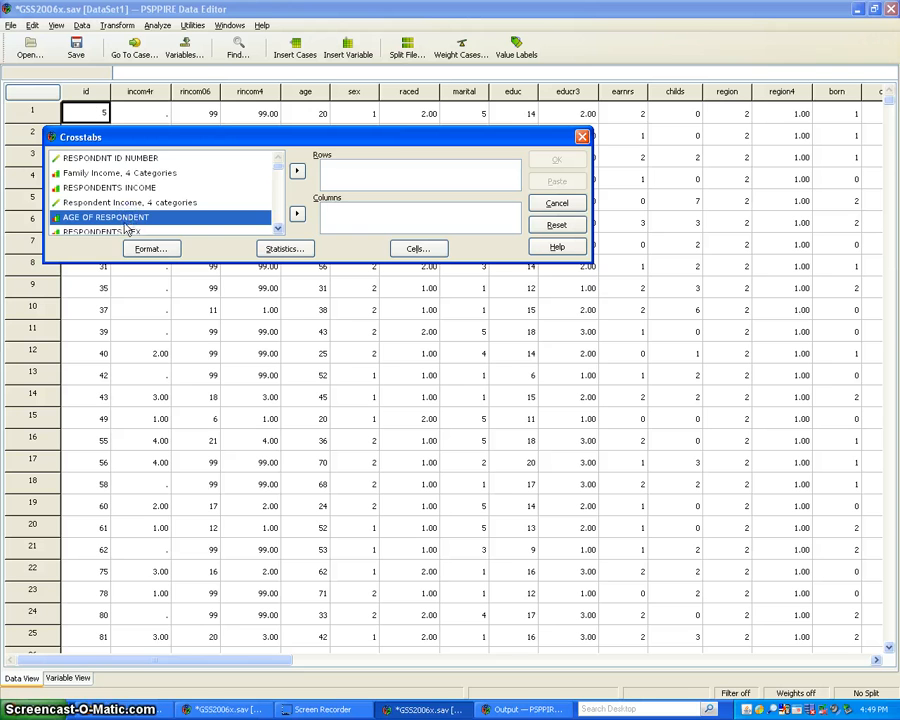
left_click(118, 232)
left_click(297, 172)
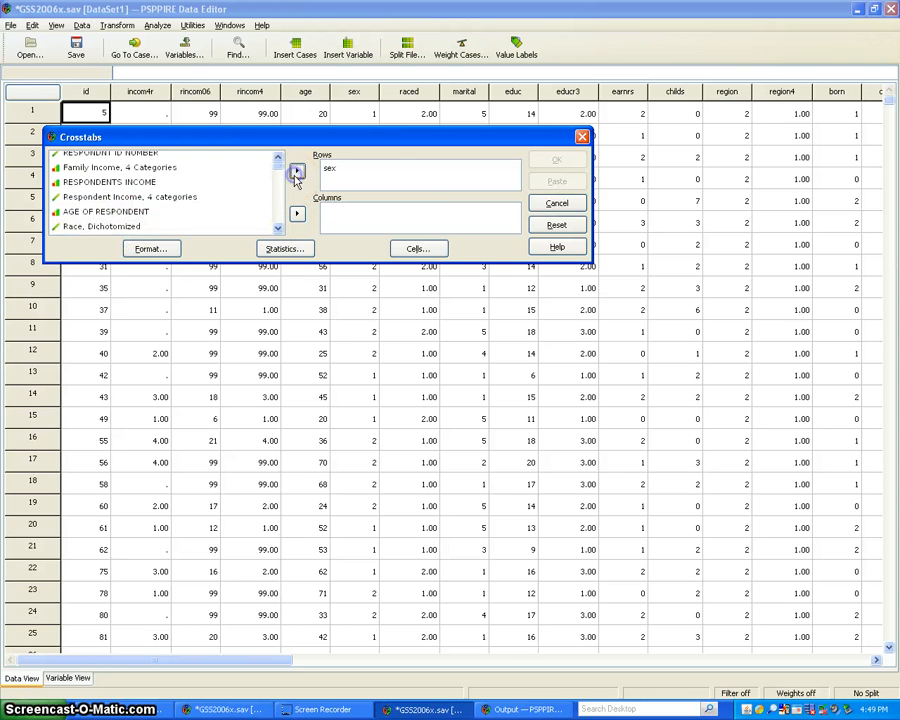
left_click(110, 227)
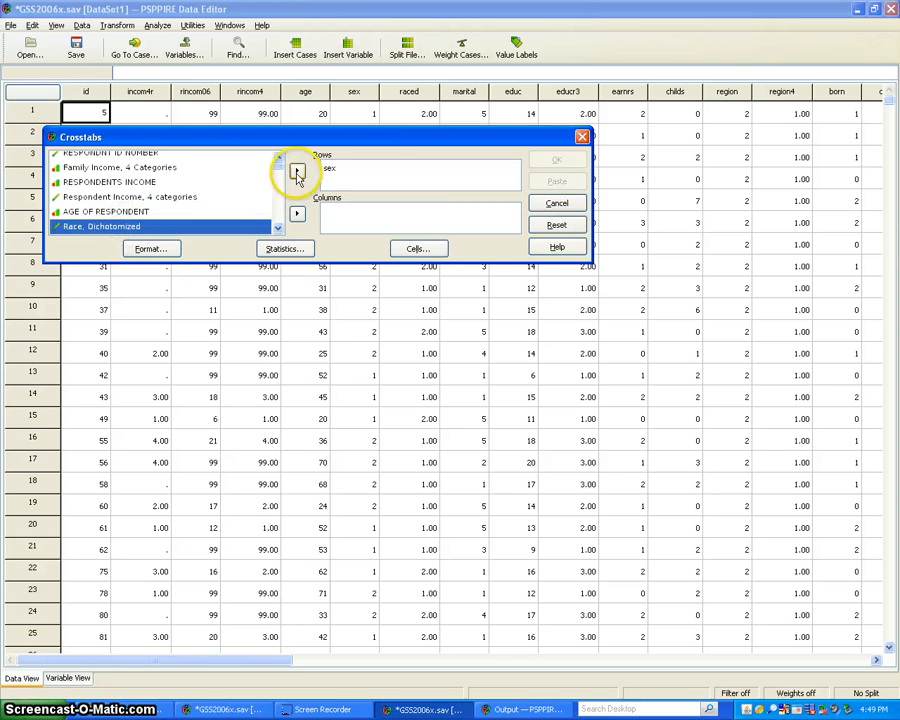
left_click(297, 172)
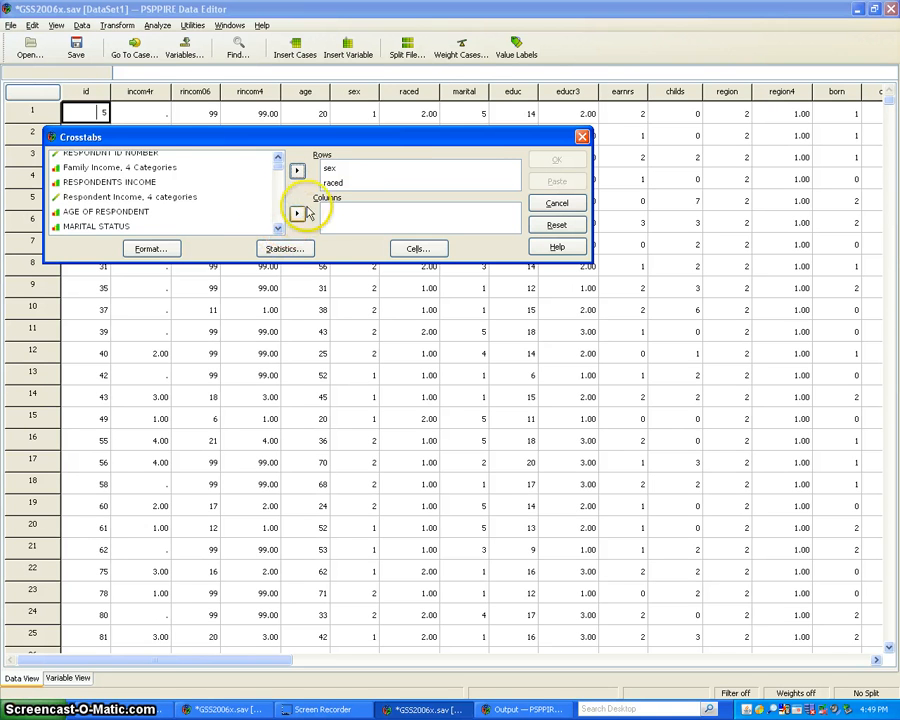
Step: Add FAVOR OR OPPOSE DEATH PENALTY FOR MURDER as the column variable of the crosstab
left_click(279, 230)
left_click(279, 230)
left_click(279, 230)
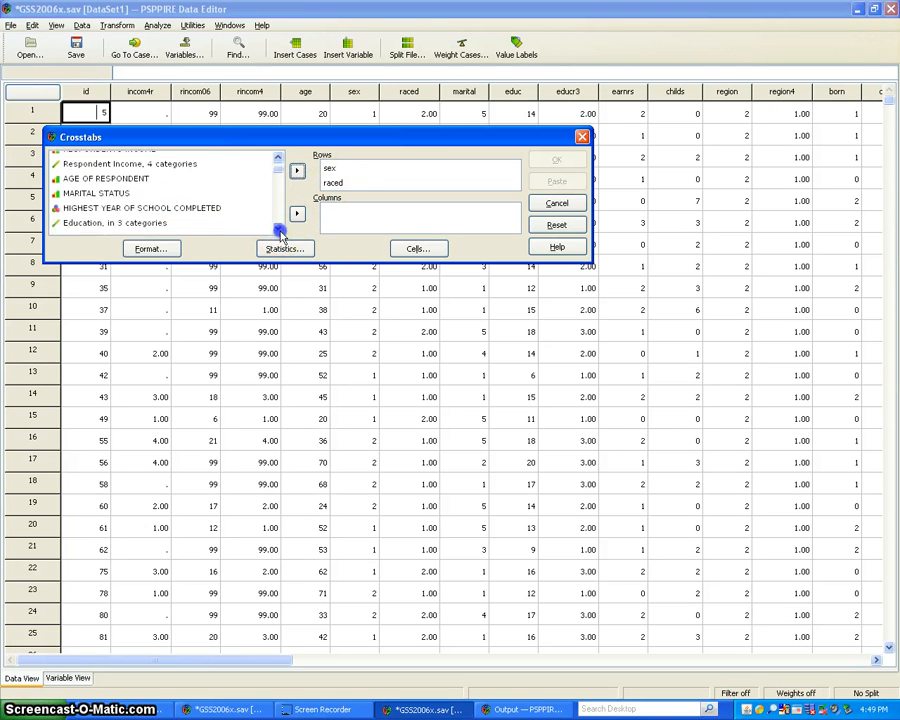
left_click(279, 230)
left_click(279, 230)
left_click(279, 230)
left_click(279, 230)
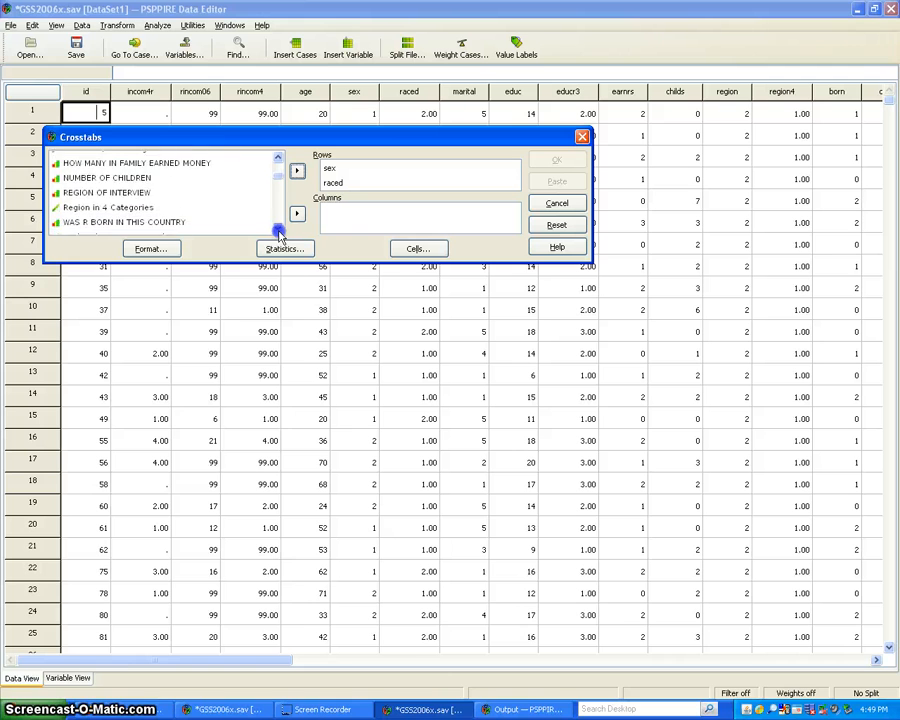
left_click(279, 230)
left_click(279, 230)
left_click(279, 230)
left_click(279, 230)
left_click(279, 230)
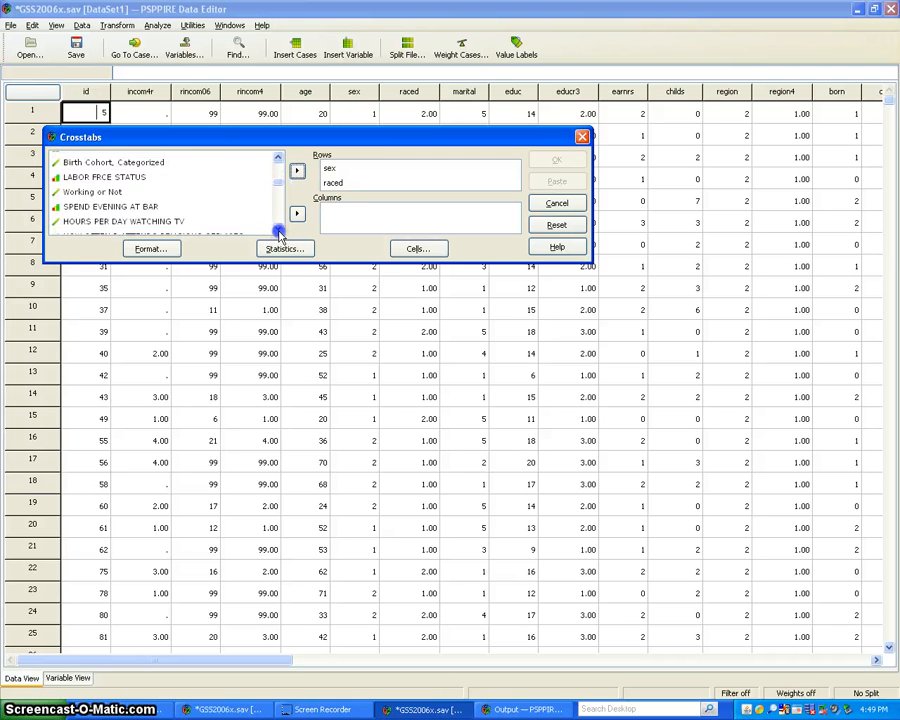
left_click(279, 230)
left_click(279, 230)
left_click(181, 219)
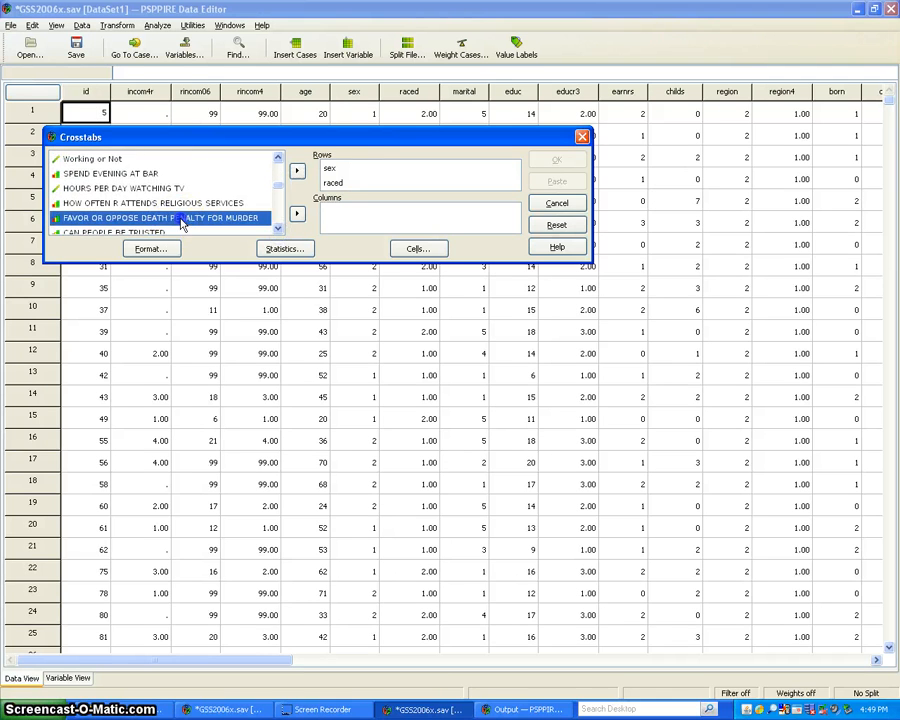
left_click(296, 215)
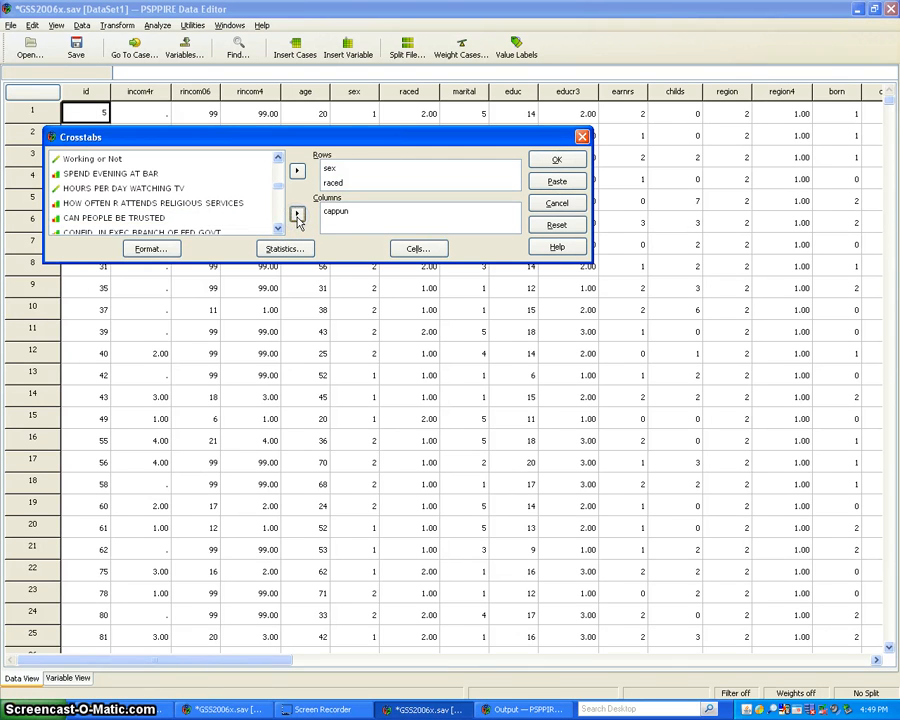
Step: Limit the crosstab's cell display to Row percentages by turning off Count, Column and Total
left_click(414, 248)
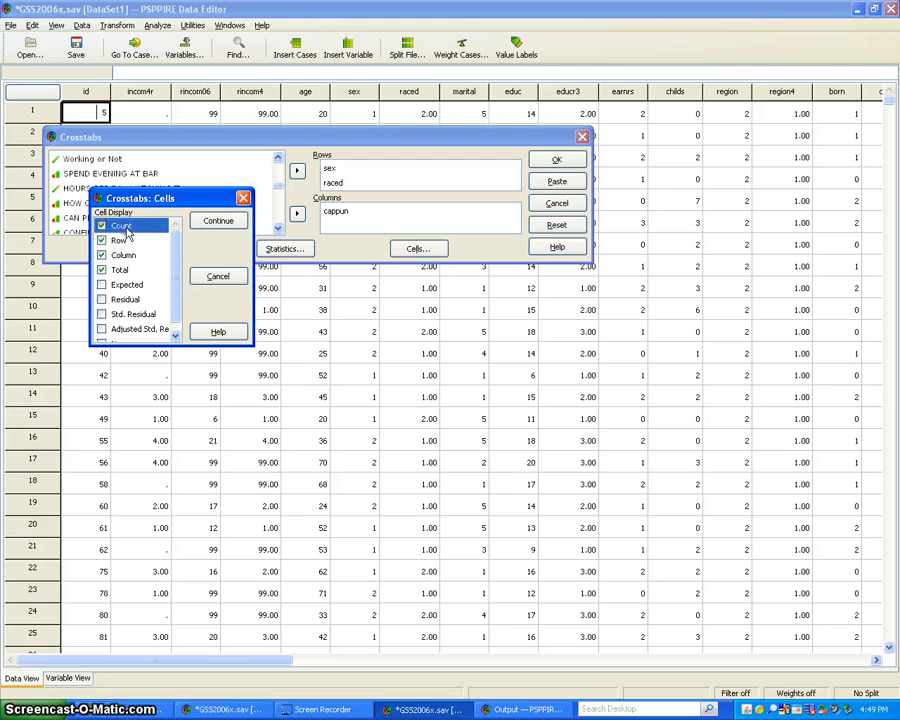
left_click(106, 255)
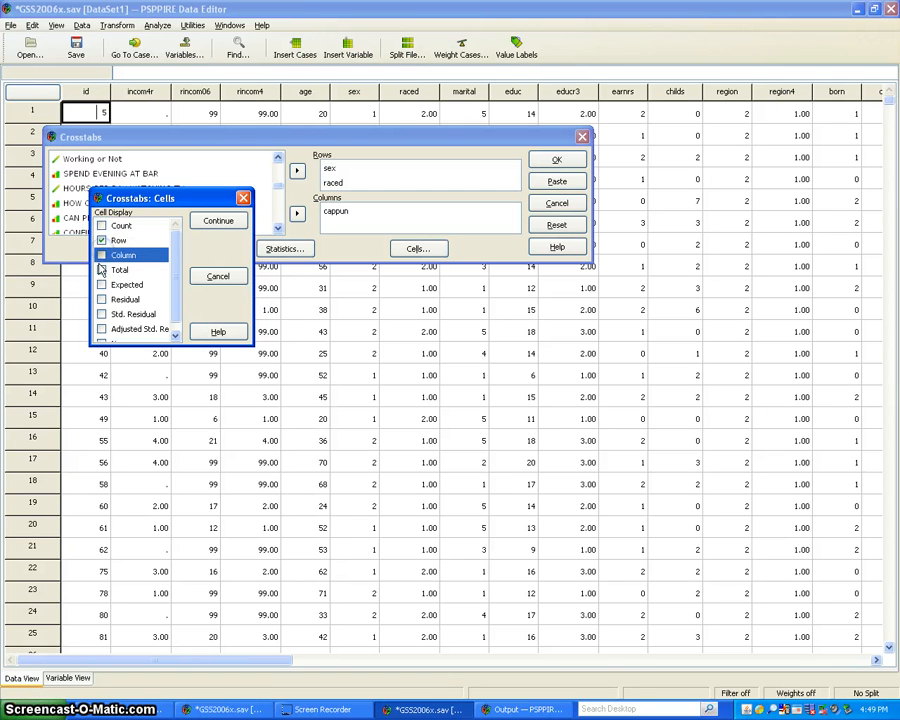
left_click(103, 271)
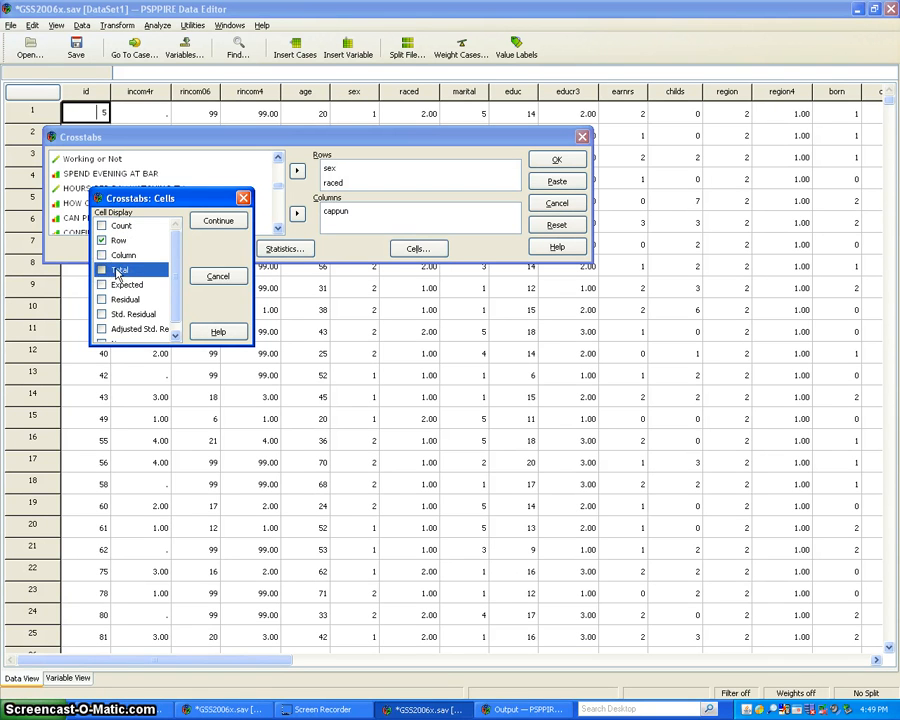
left_click(114, 272)
left_click(216, 221)
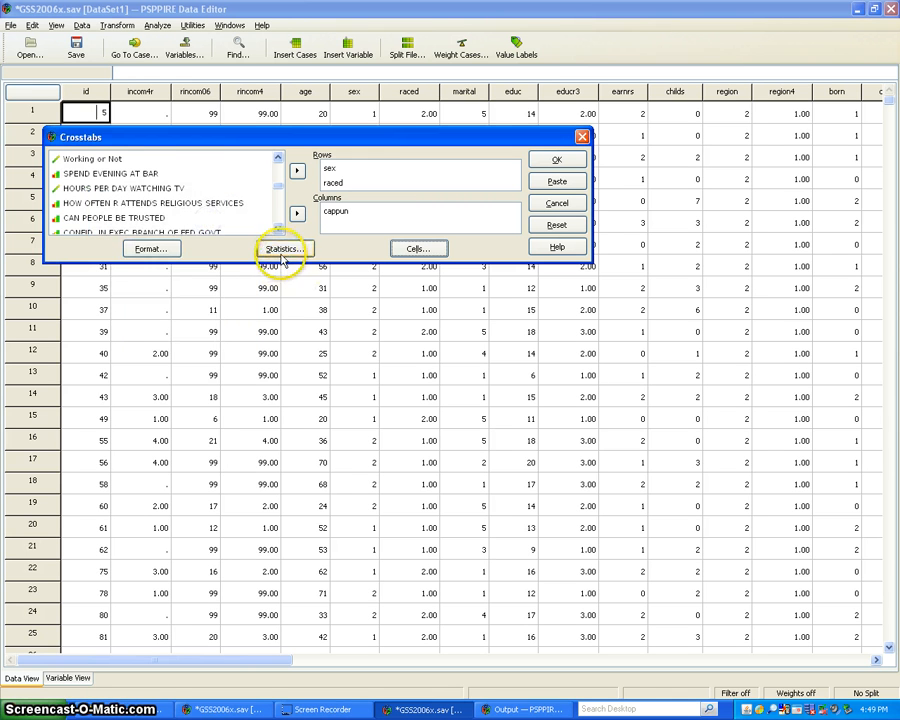
Step: Add the Lambda statistic alongside Chisq, and run the crosstabs to view their output
left_click(283, 248)
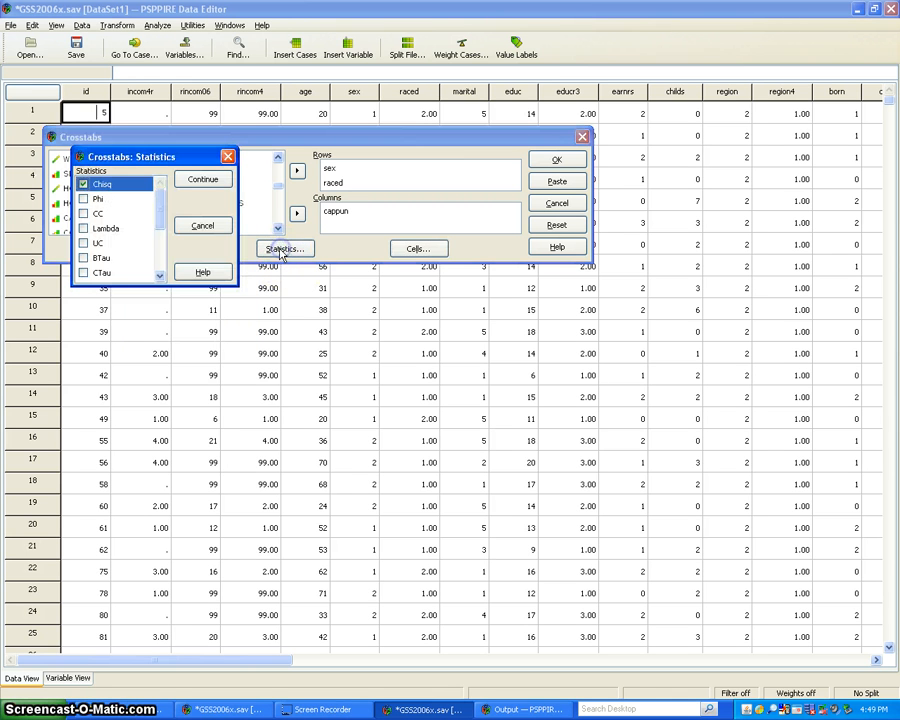
left_click(84, 229)
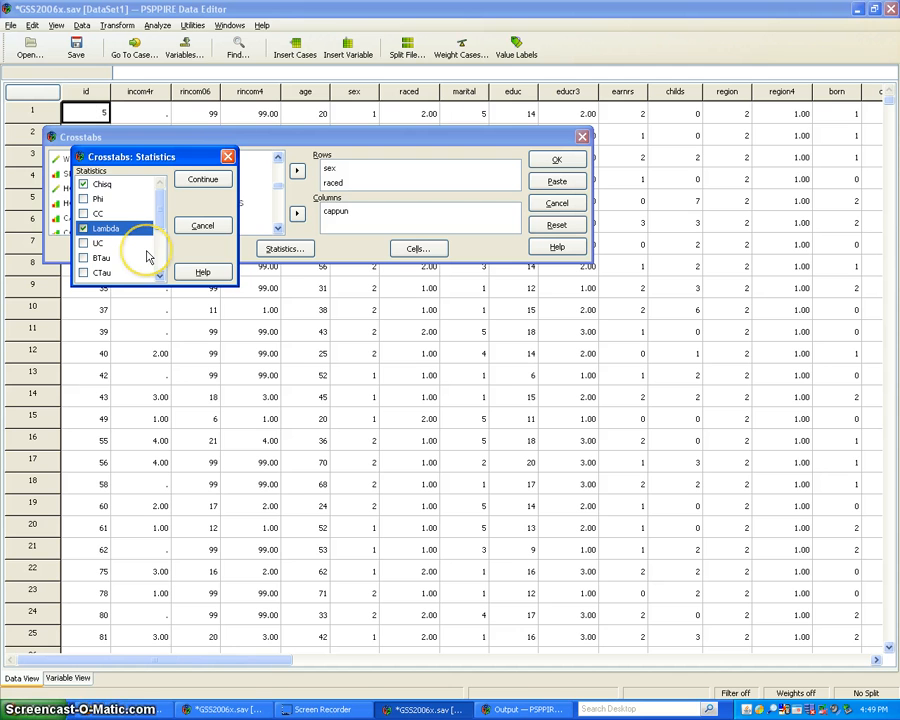
left_click(200, 180)
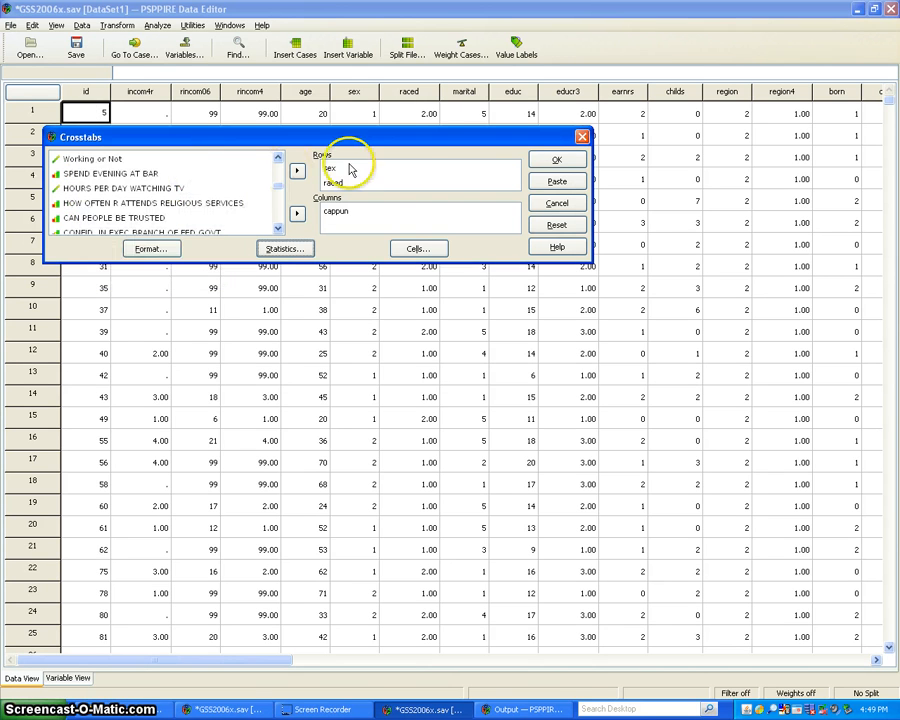
left_click(562, 163)
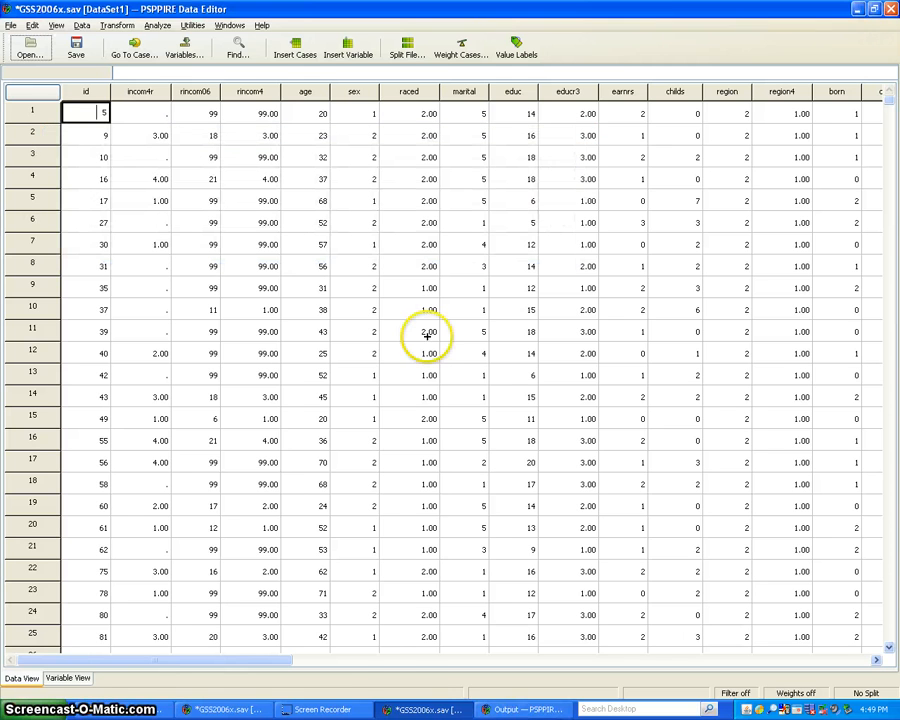
left_click(565, 710)
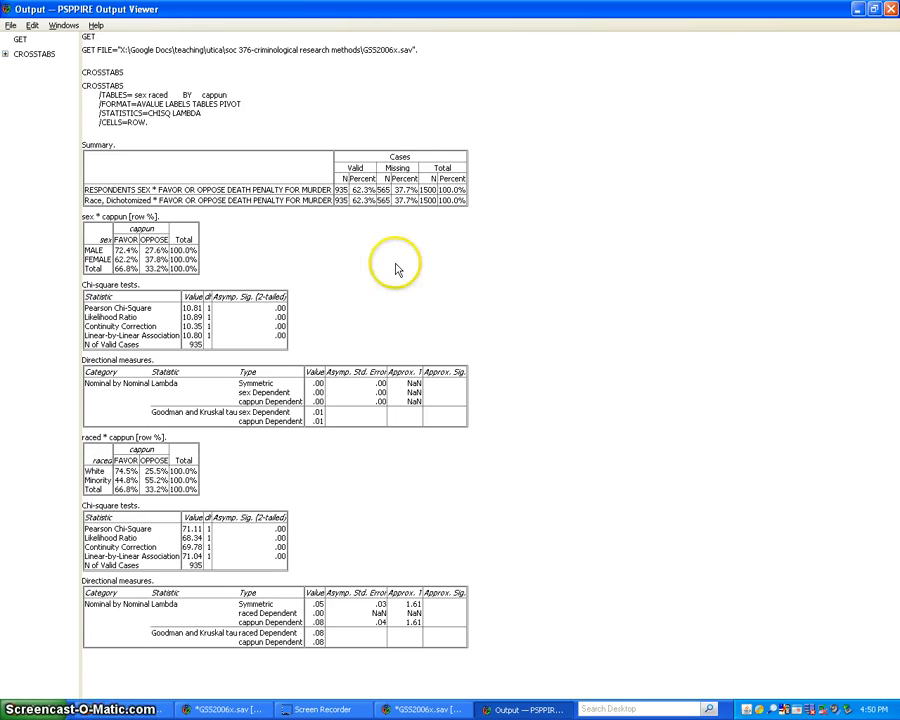
Step: Return to the data editor and start a new Crosstabs analysis with Family Income, 4 Categories as the column variable
left_click(412, 709)
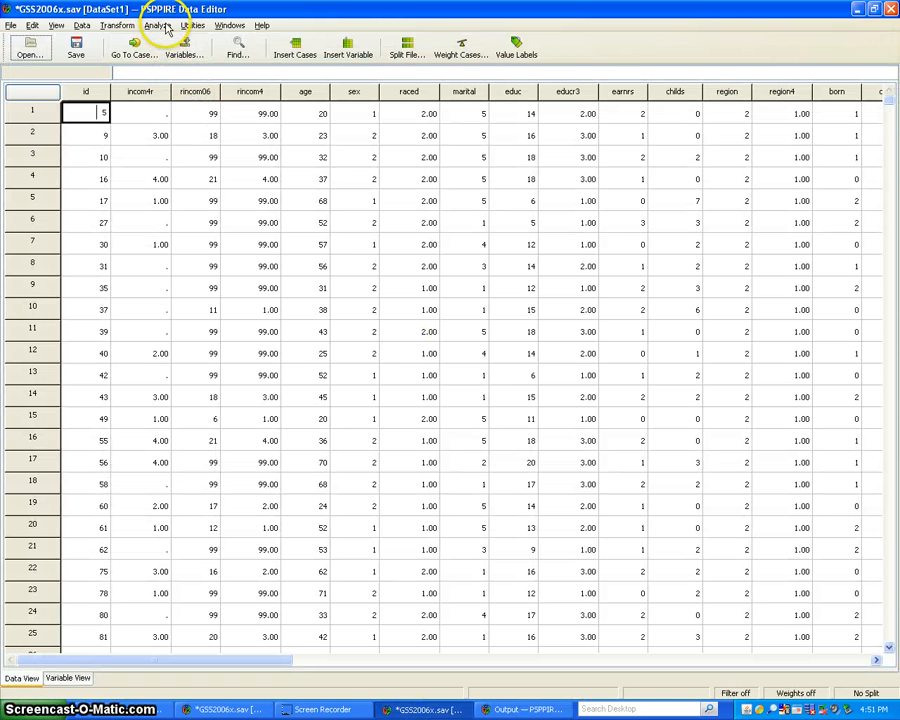
left_click(165, 26)
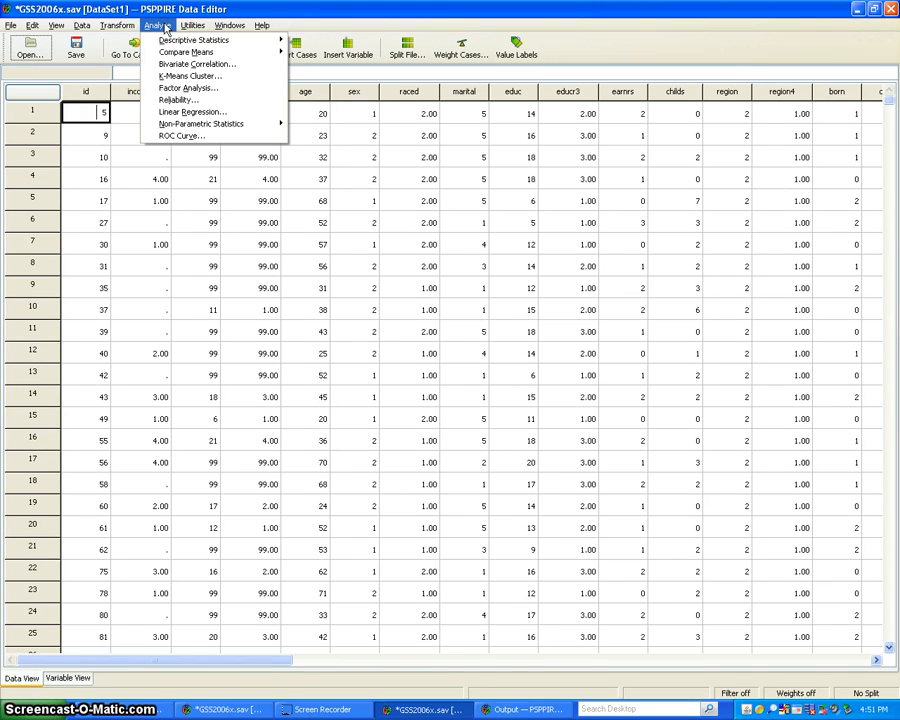
mouse_move(166, 43)
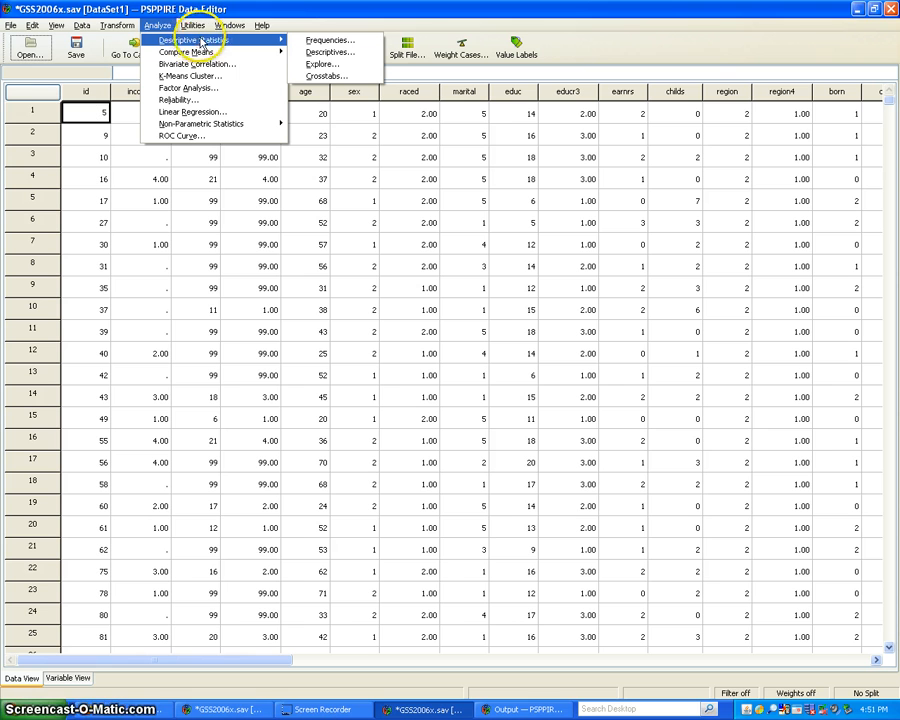
left_click(320, 76)
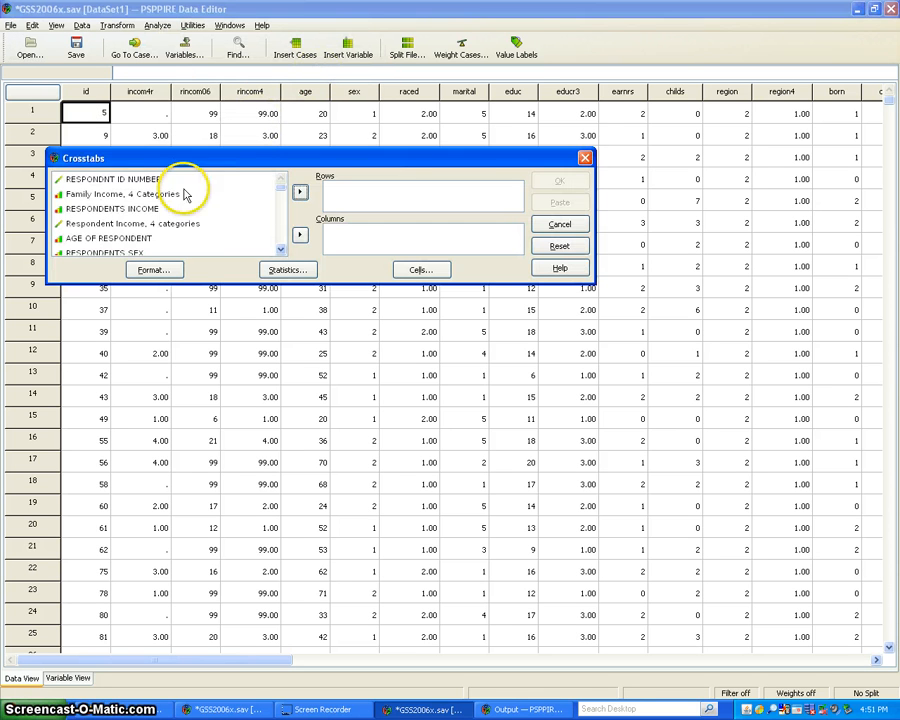
left_click(119, 196)
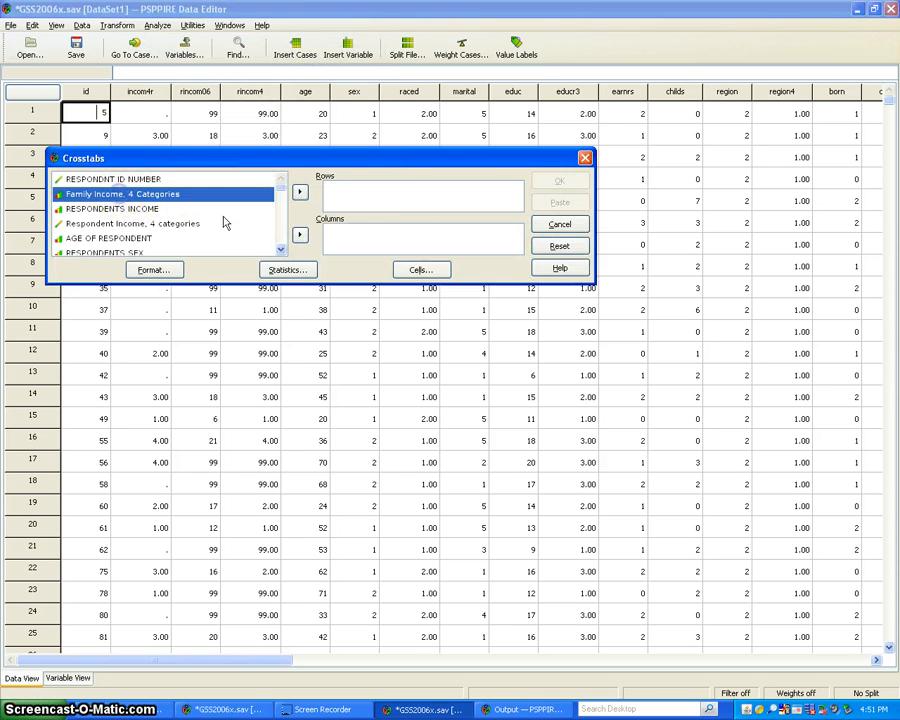
left_click(299, 235)
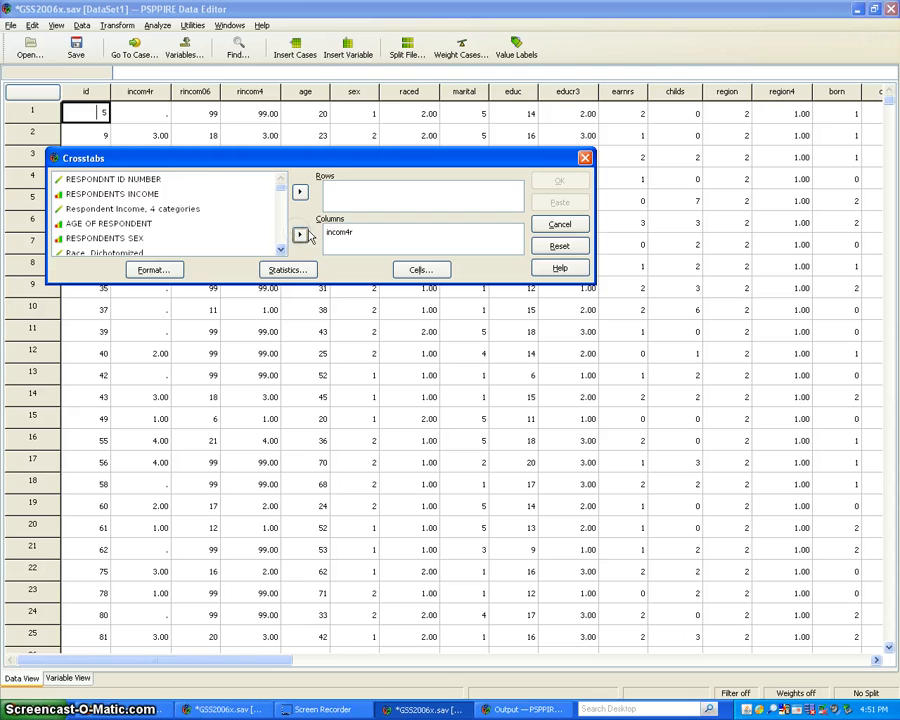
Step: Add Education, in 3 categories as the row variable of the crosstab
left_click(133, 223)
scroll(133, 224, "down", 1)
scroll(133, 224, "down", 1)
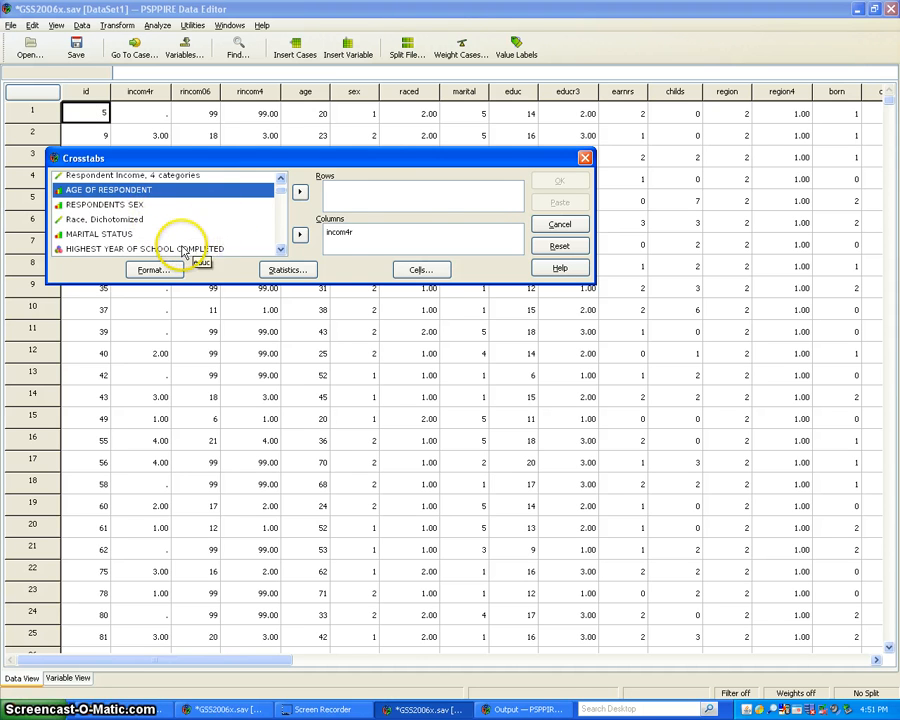
left_click(282, 249)
left_click(282, 249)
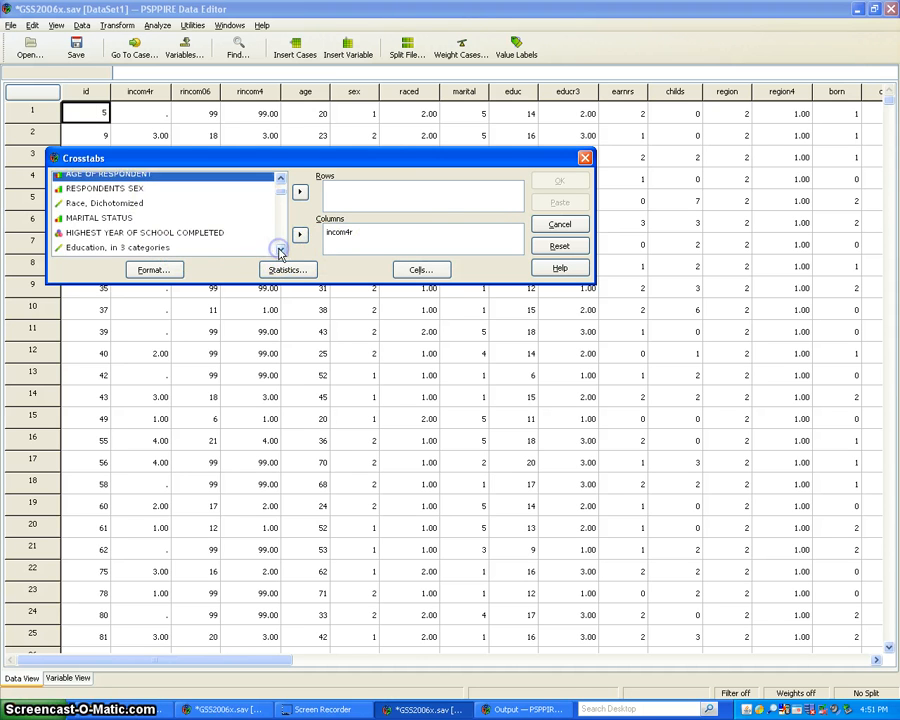
left_click(282, 249)
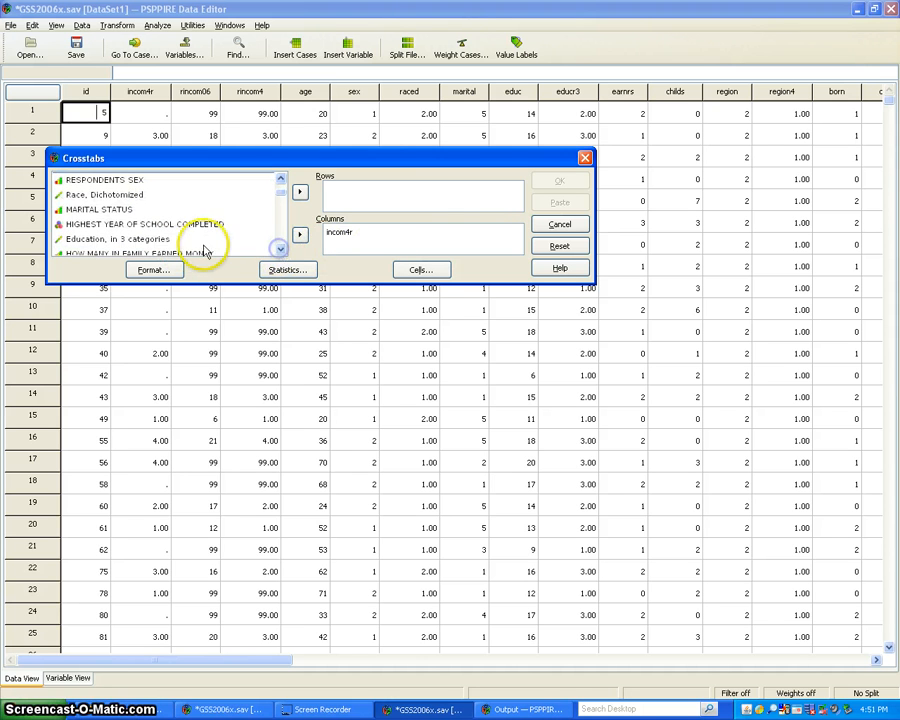
left_click(112, 241)
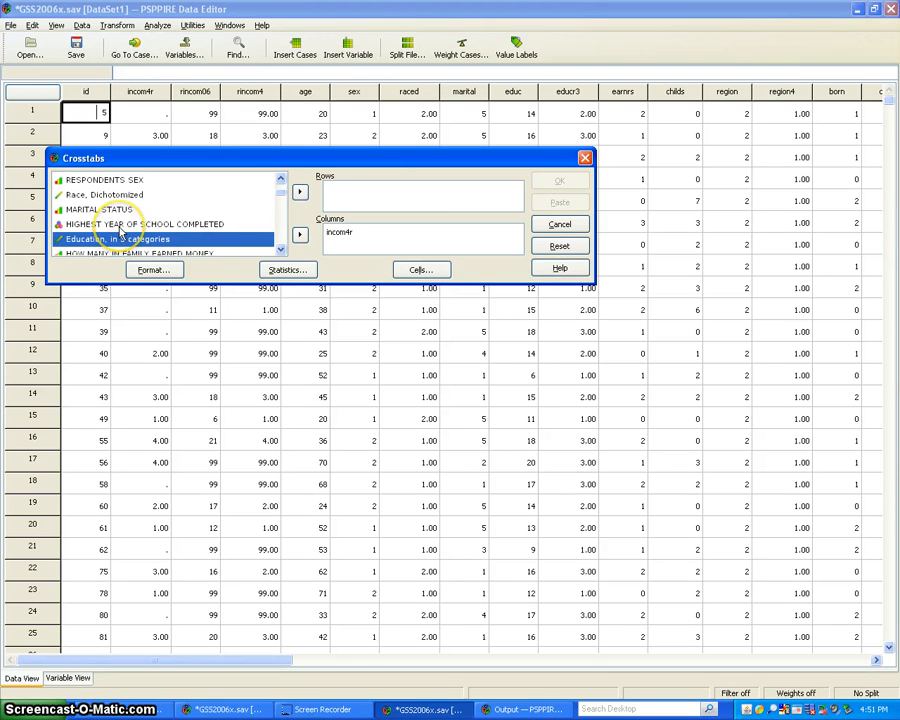
left_click(120, 225)
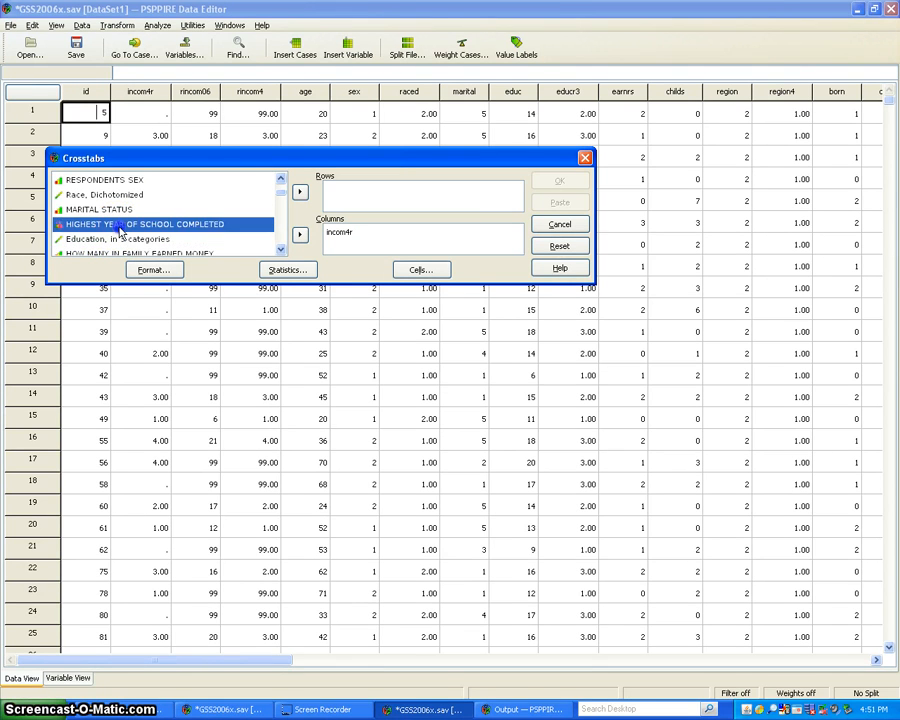
left_click(105, 241)
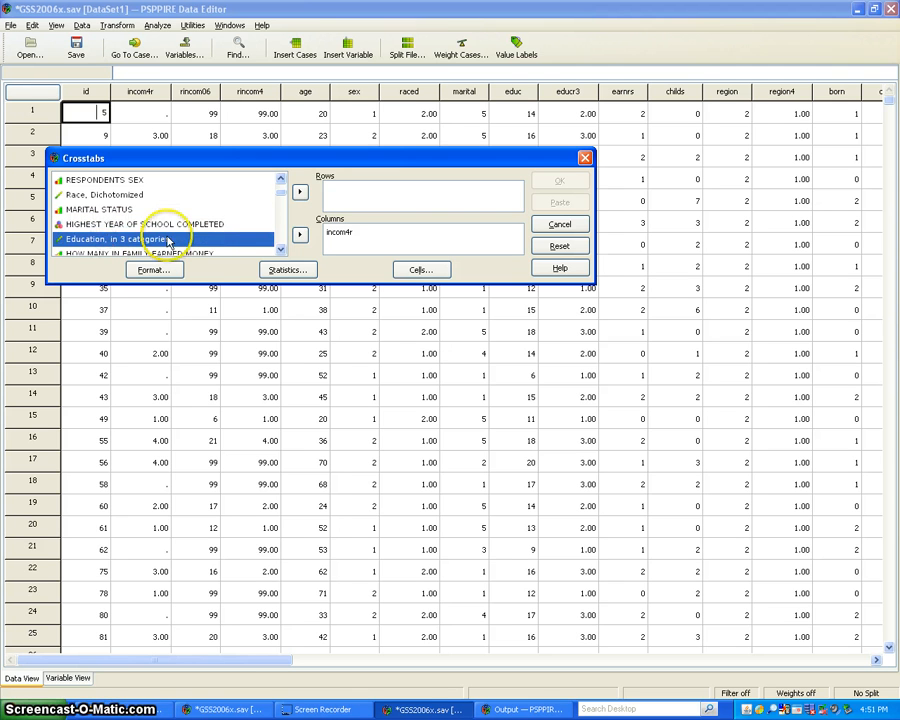
left_click(300, 194)
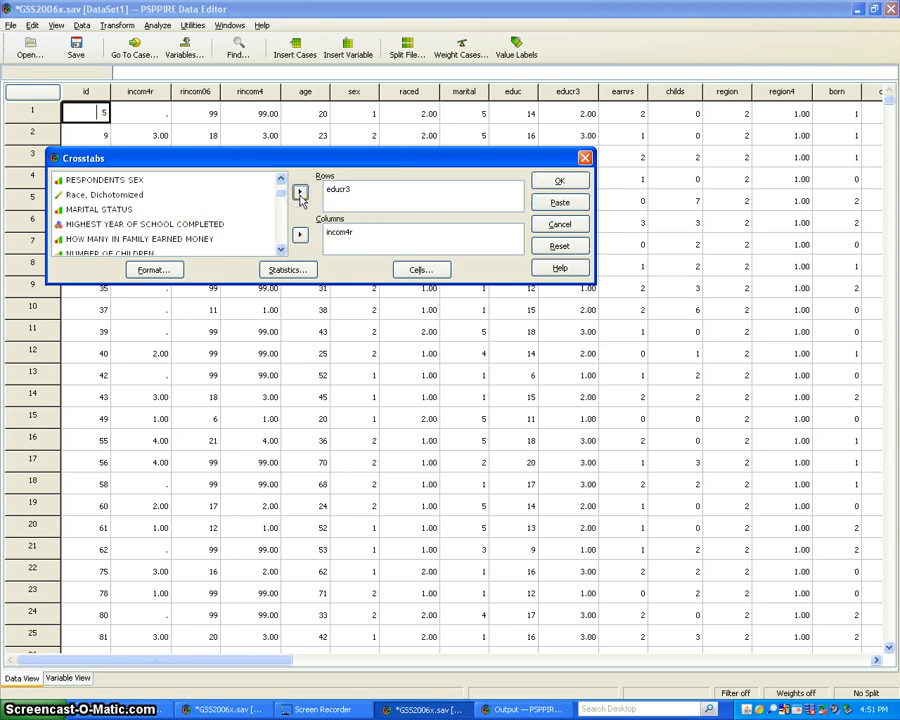
Step: Add the Gamma and D statistics alongside Chisq for the education by family income crosstab
left_click(288, 270)
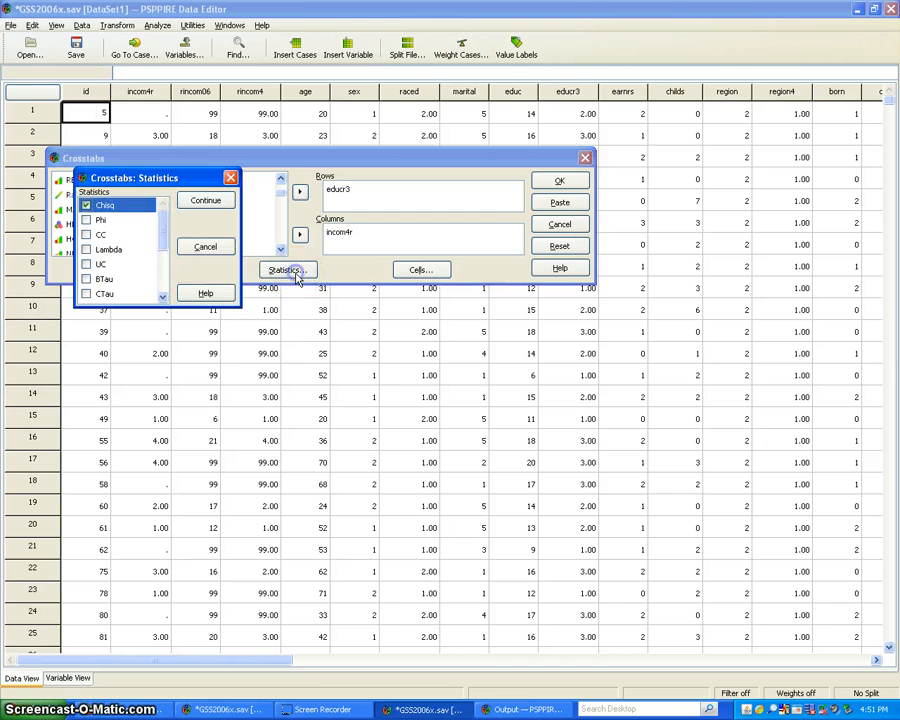
left_click(160, 297)
left_click(160, 297)
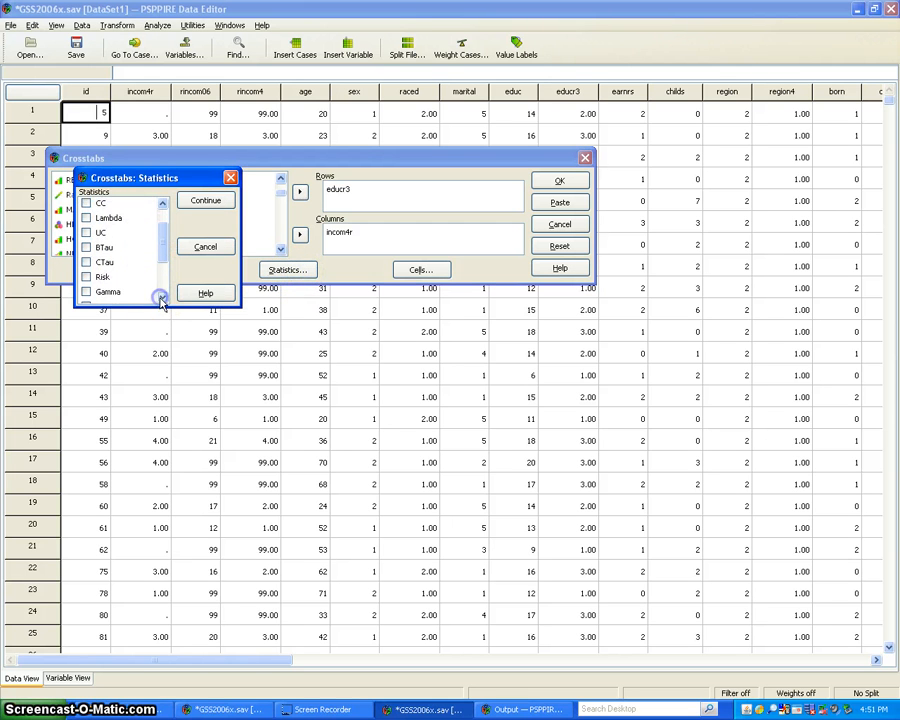
left_click(86, 291)
left_click(161, 297)
left_click(161, 297)
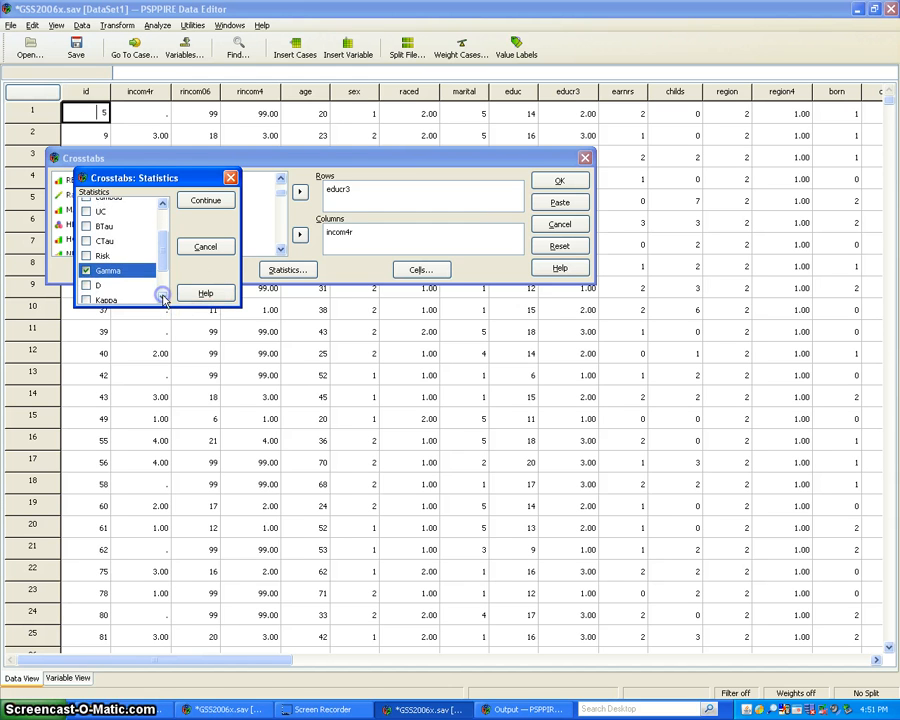
left_click(162, 297)
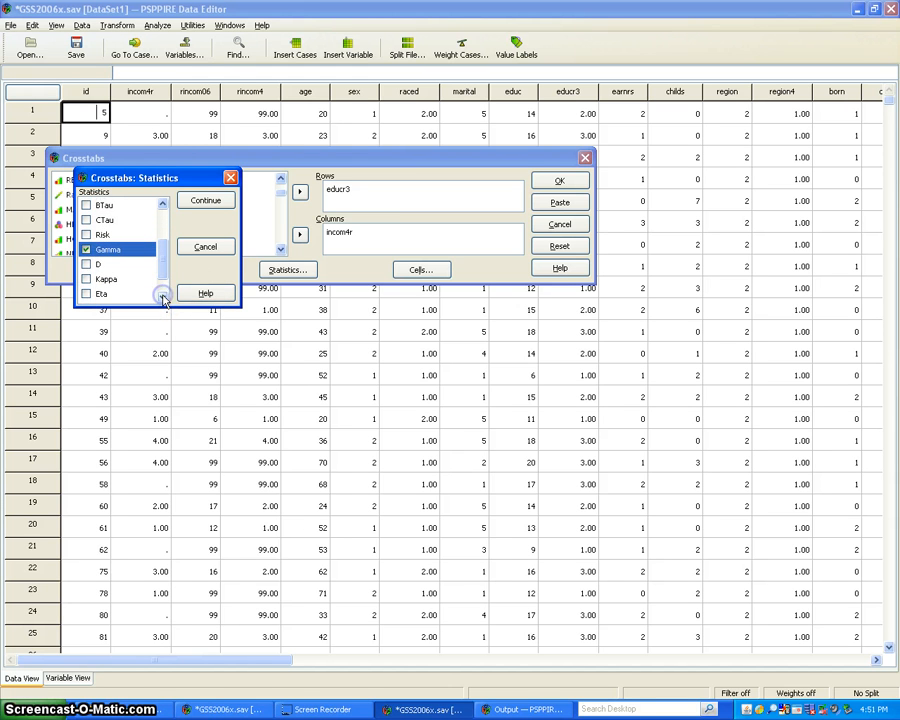
left_click(87, 264)
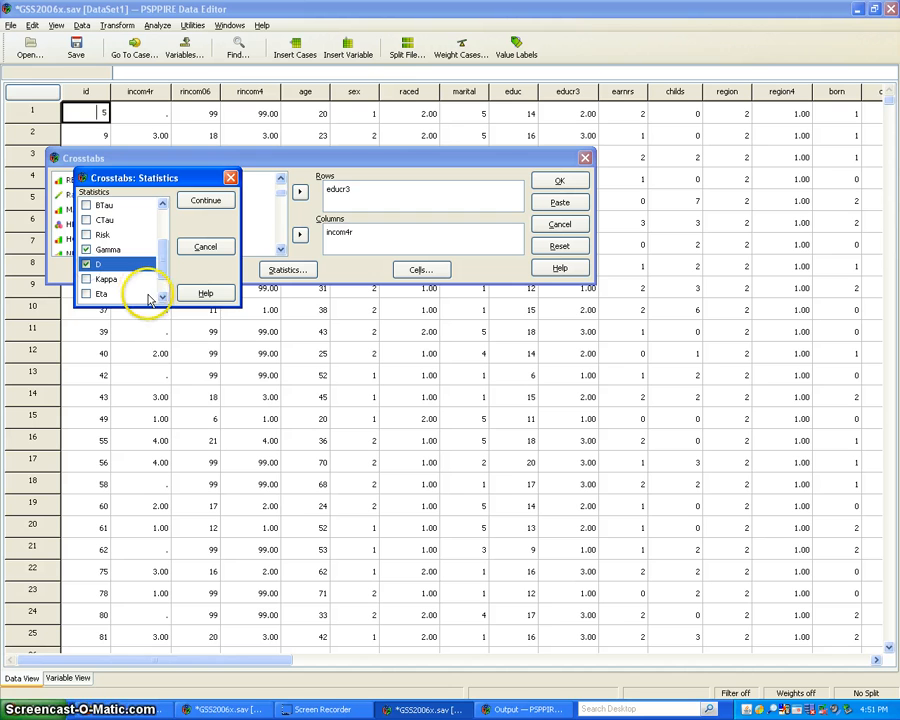
left_click(195, 206)
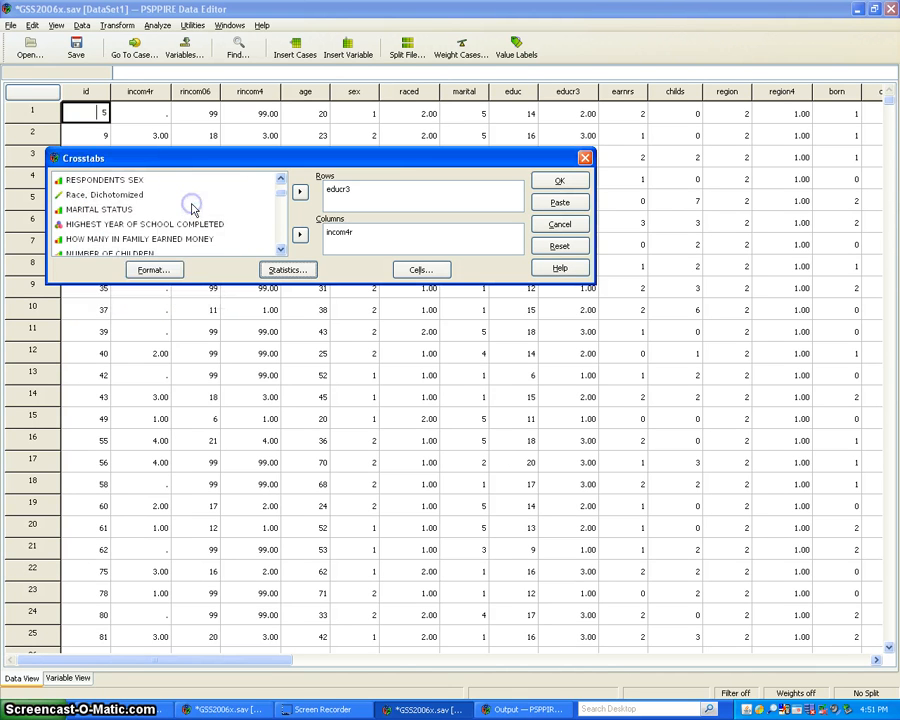
Step: Limit the education by income crosstab's cells to Row percentages by turning off Count, Column and Total
left_click(416, 269)
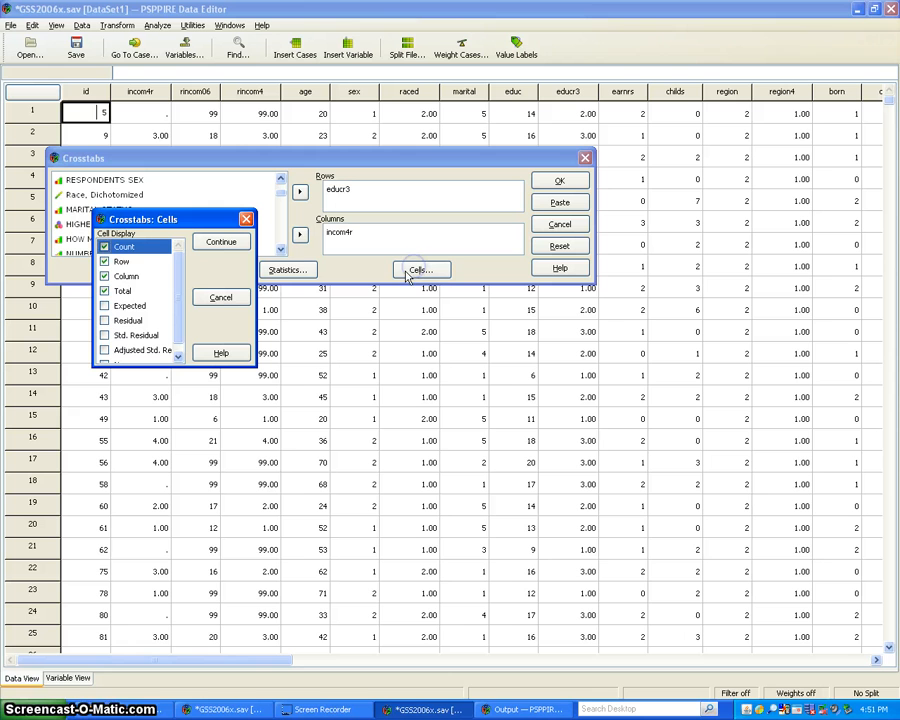
left_click(105, 276)
left_click(105, 291)
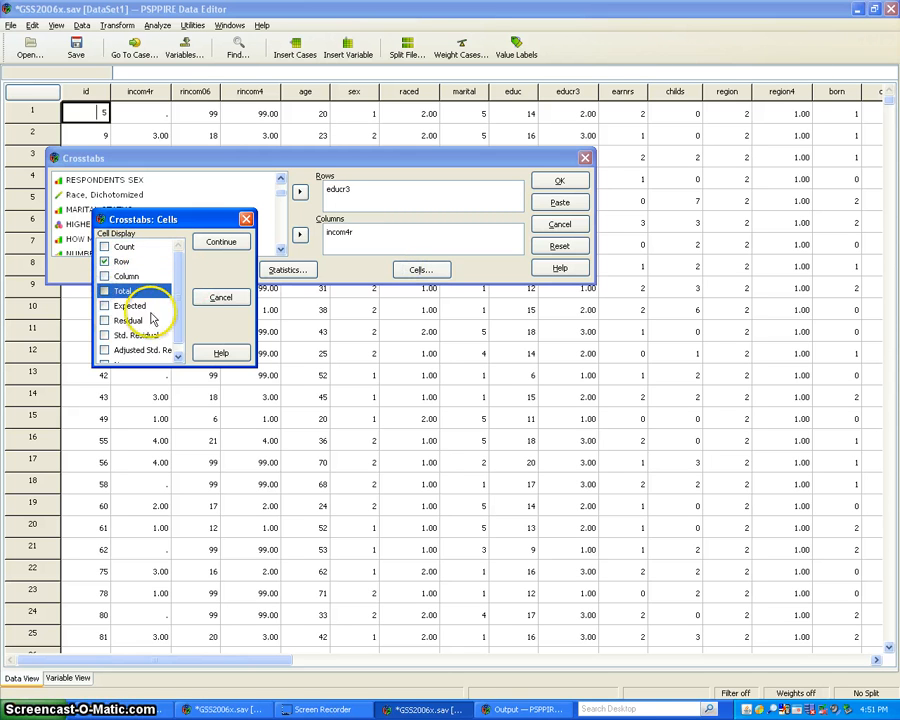
left_click(214, 241)
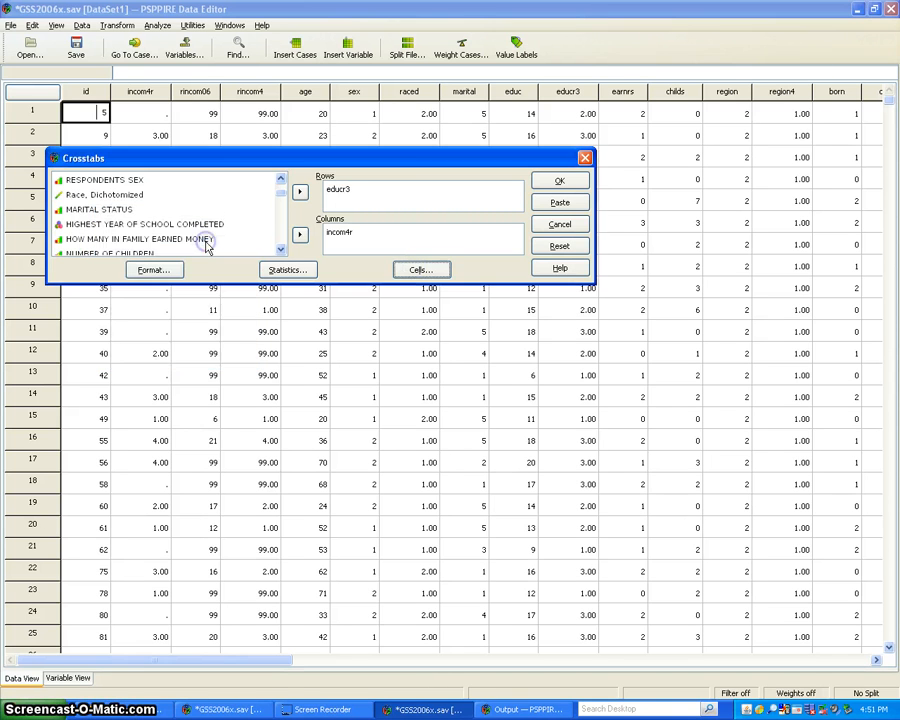
Step: Run the education by family income crosstab and bring up its results in the output viewer
left_click(558, 202)
left_click(533, 710)
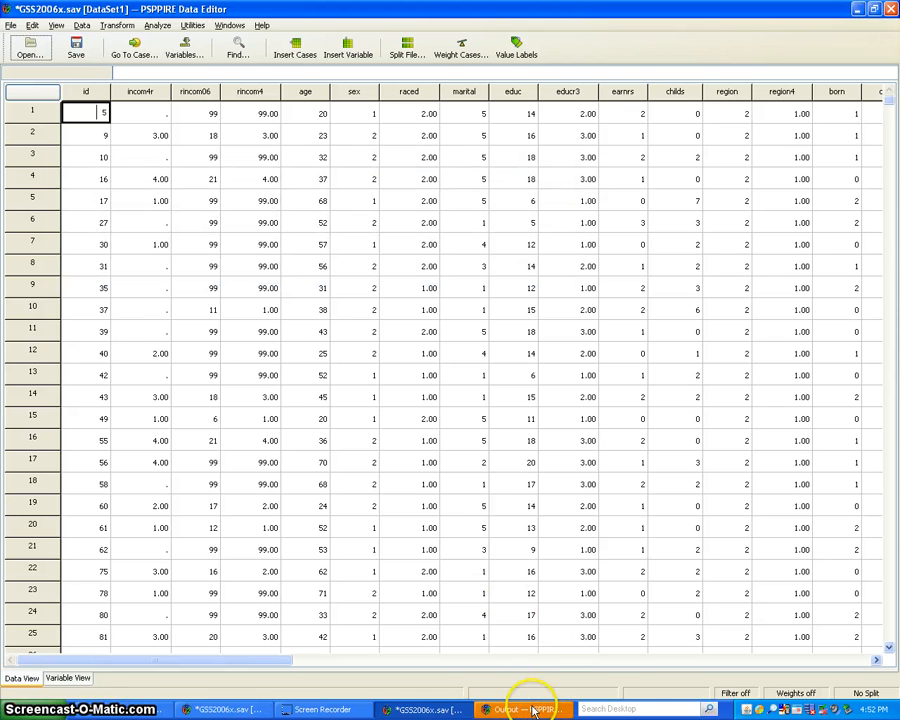
scroll(499, 528, "down", 10)
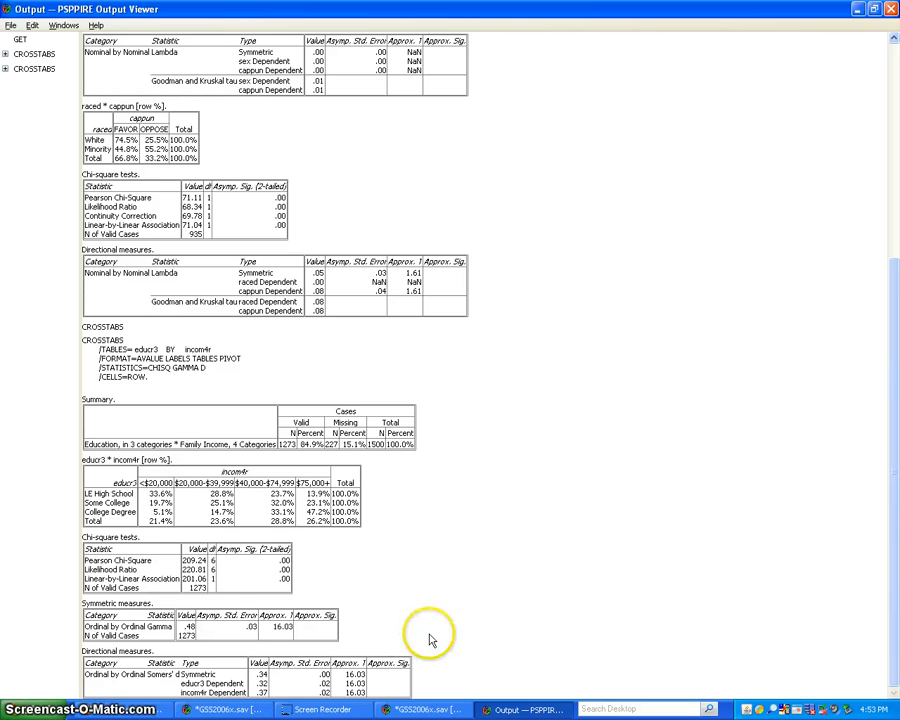
Step: Compare the row percentages, chi-square tests and association measures of the sex, race and education crosstabs in the output
scroll(433, 647, "up", 5)
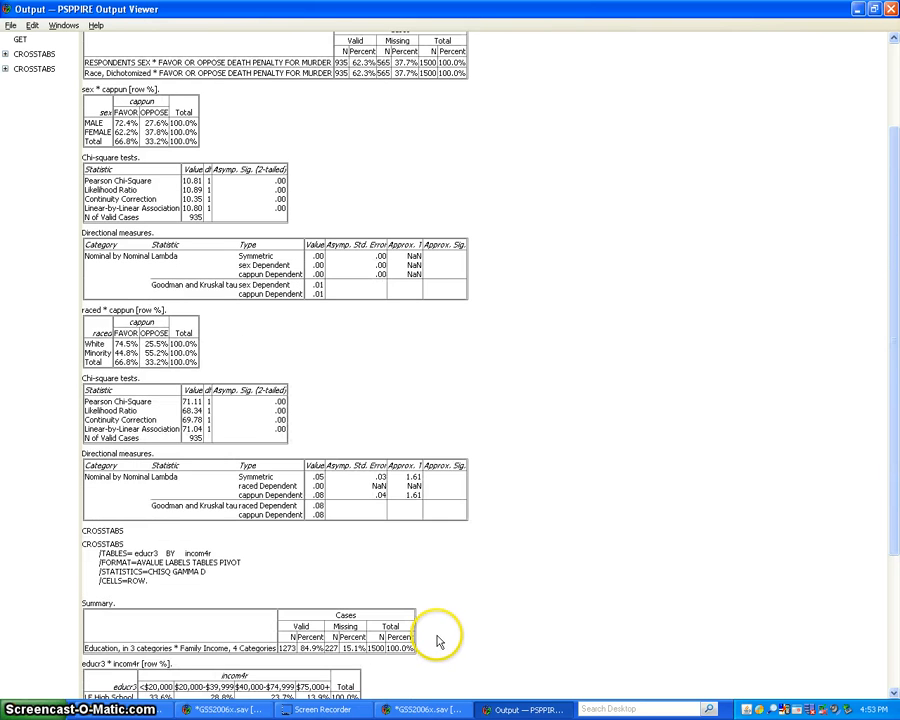
scroll(437, 640, "down", 6)
scroll(436, 636, "up", 9)
scroll(440, 636, "down", 8)
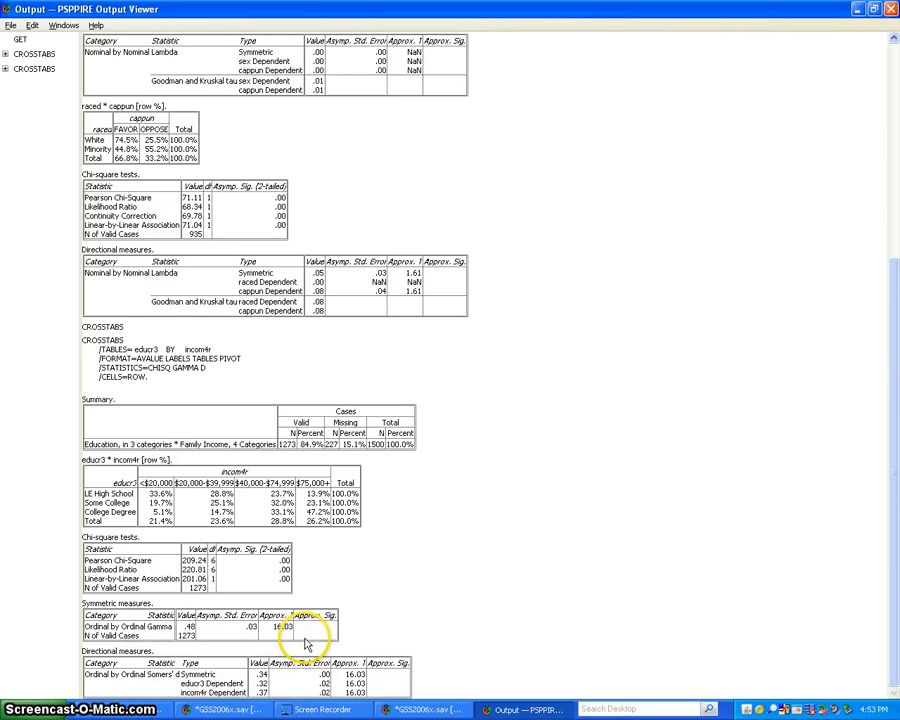
scroll(307, 643, "up", 3)
scroll(390, 600, "down", 3)
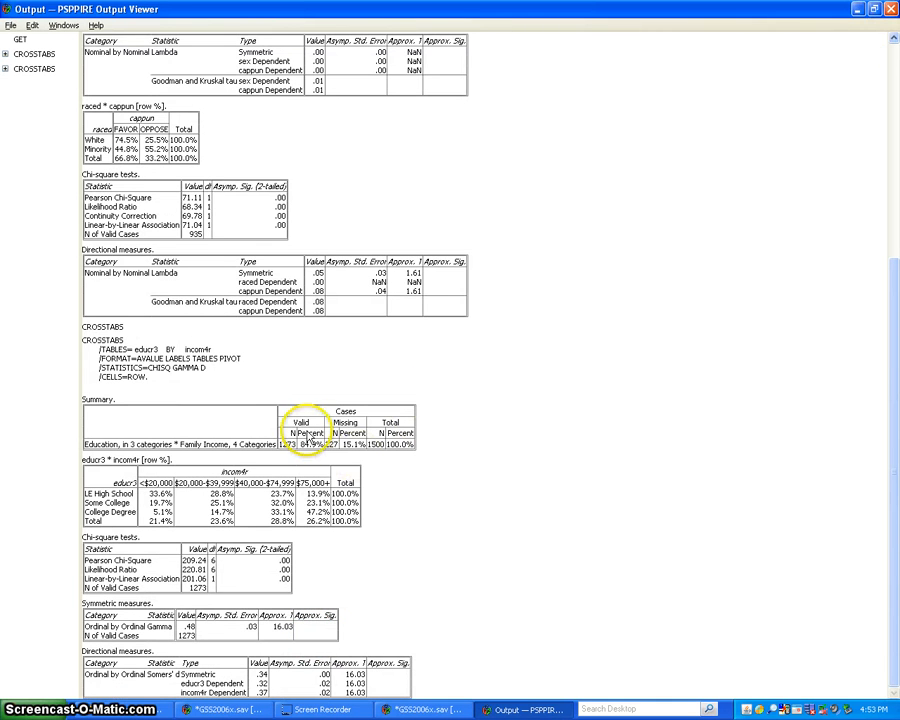
scroll(587, 464, "up", 7)
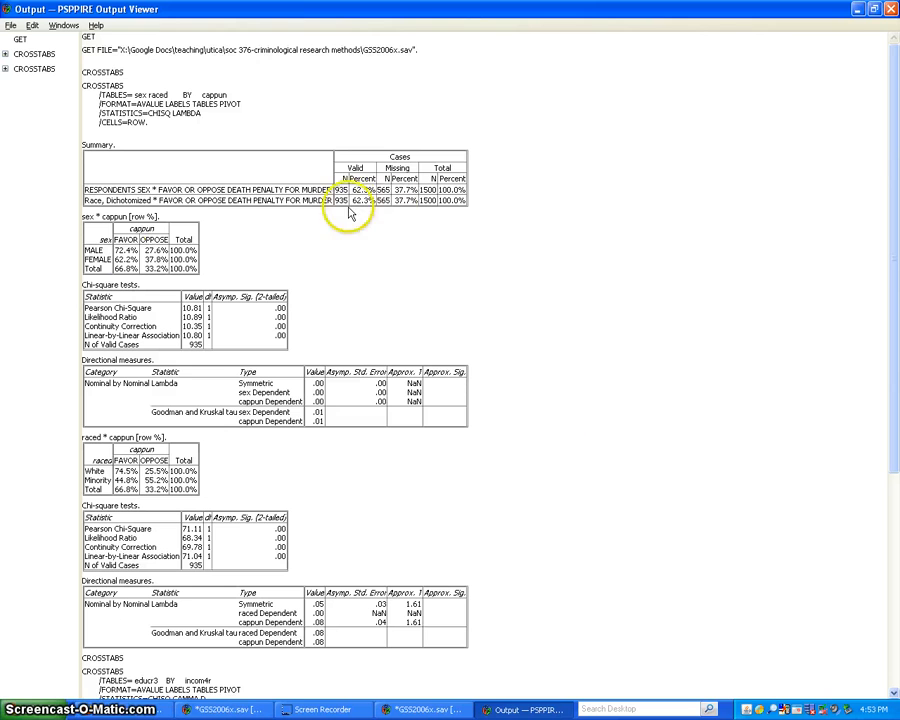
scroll(390, 445, "down", 6)
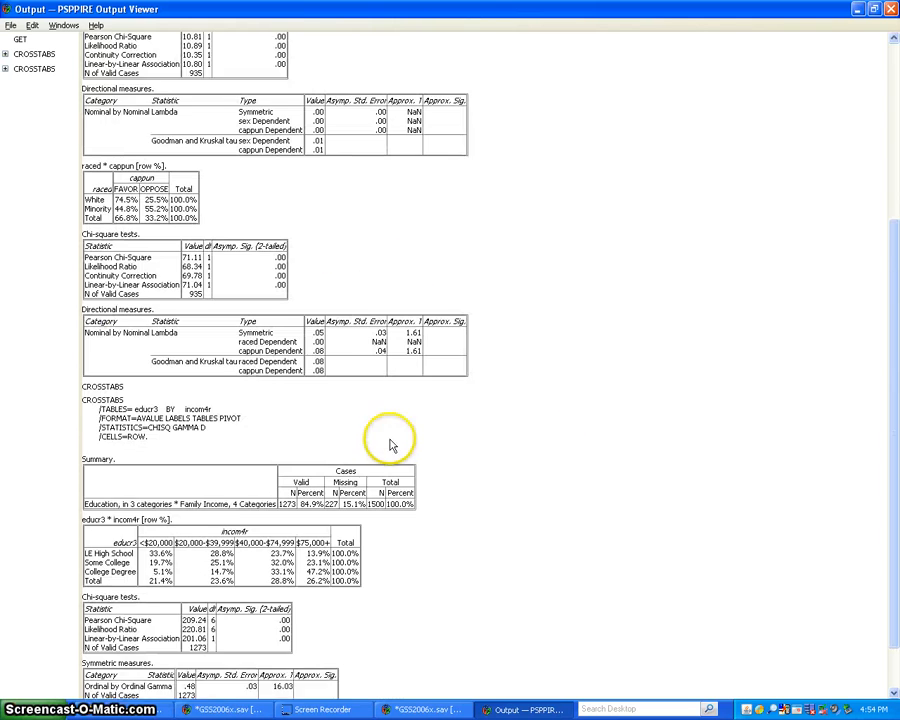
scroll(160, 550, "down", 1)
scroll(495, 203, "up", 6)
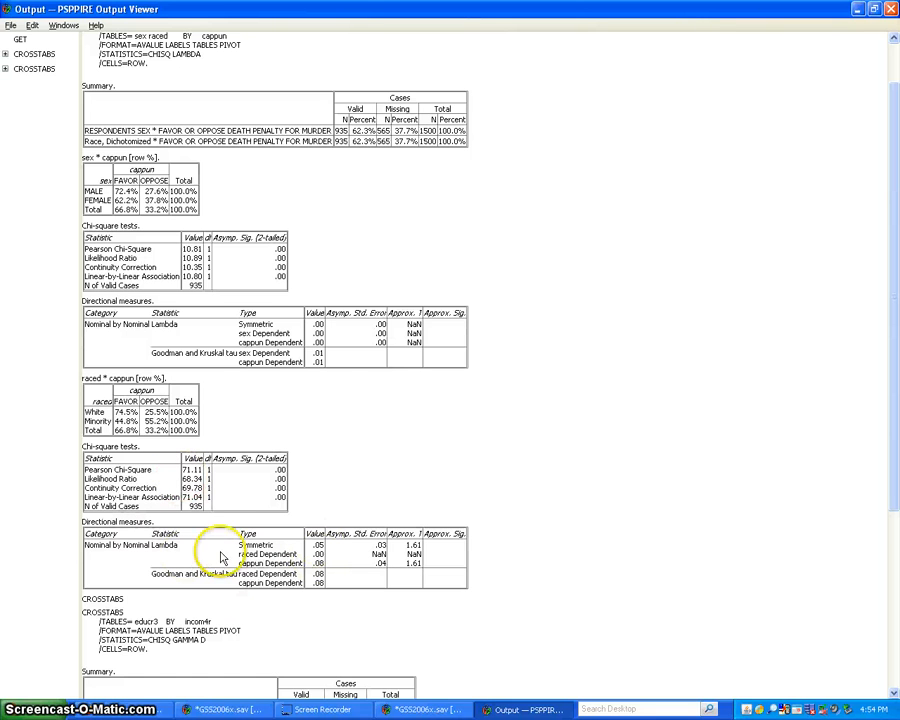
scroll(340, 595, "up", 2)
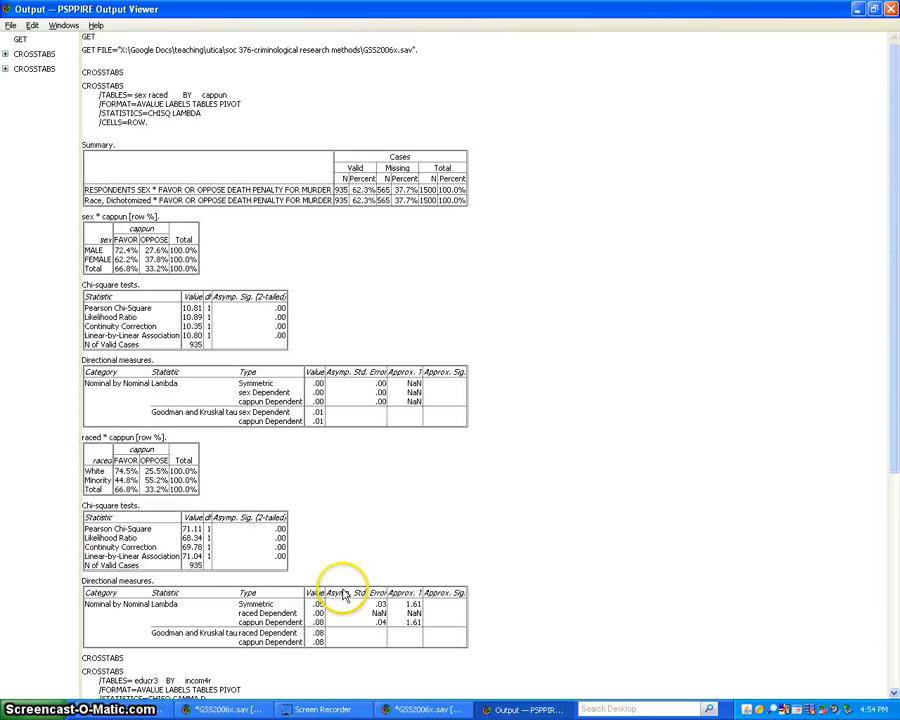
scroll(155, 613, "down", 5)
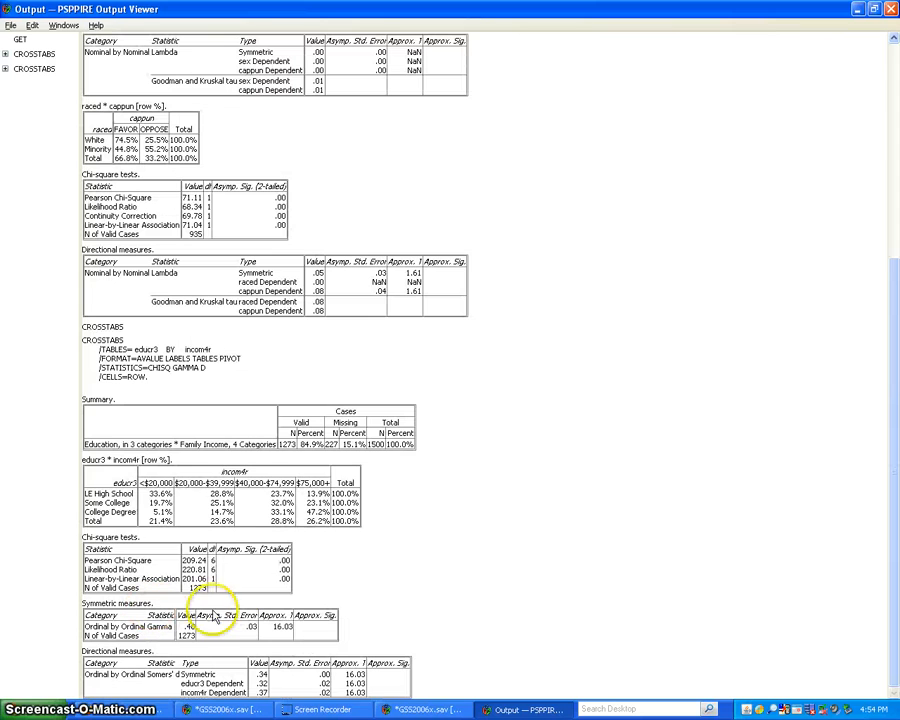